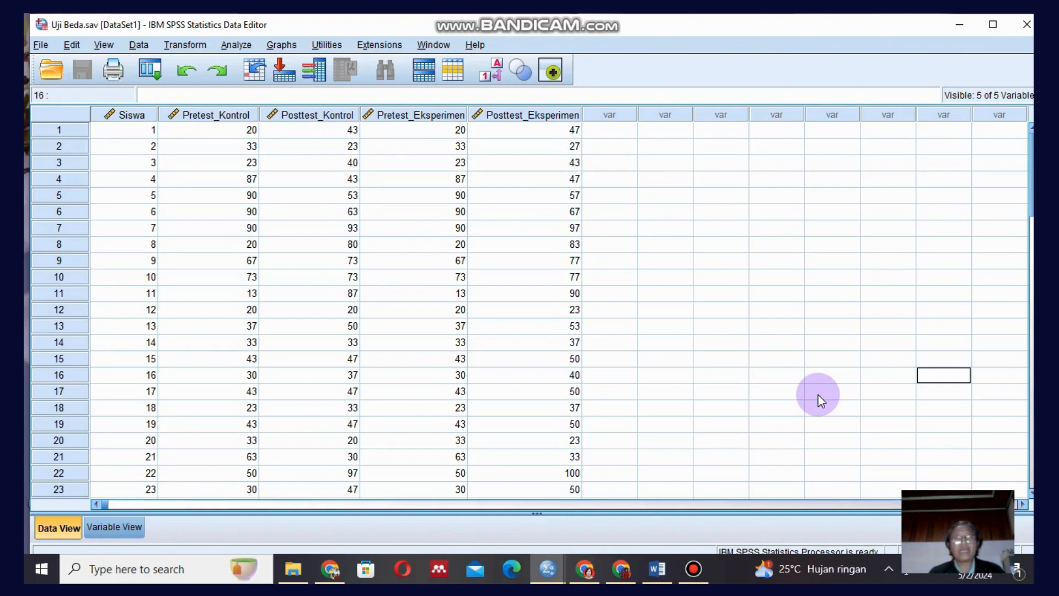
Start an Explore analysis with Pretest_Kontrol and Posttest_Kontrol as the dependent variables.
click(230, 44)
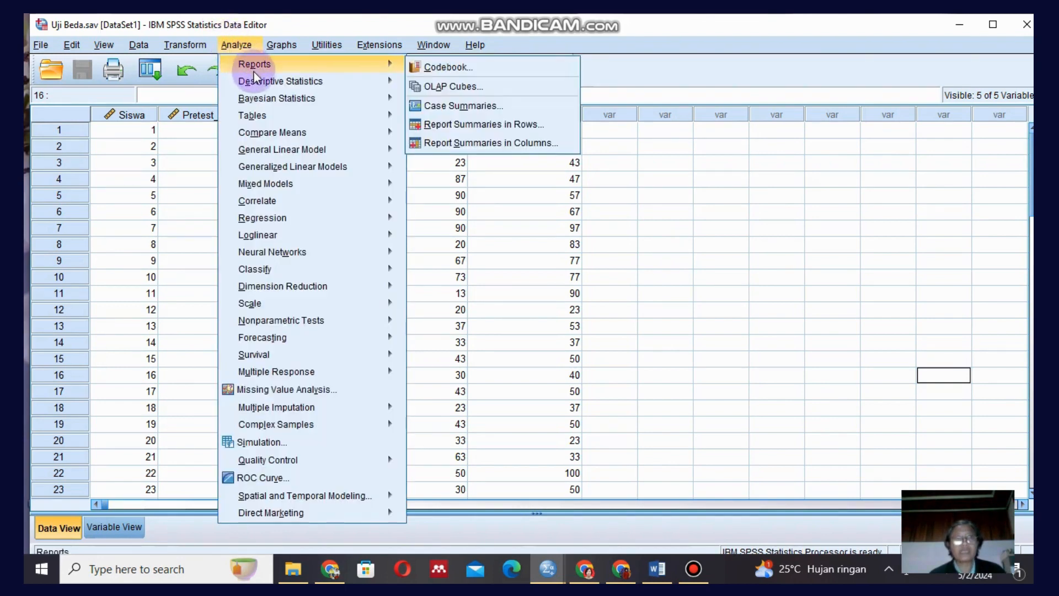
mouse_move(258, 82)
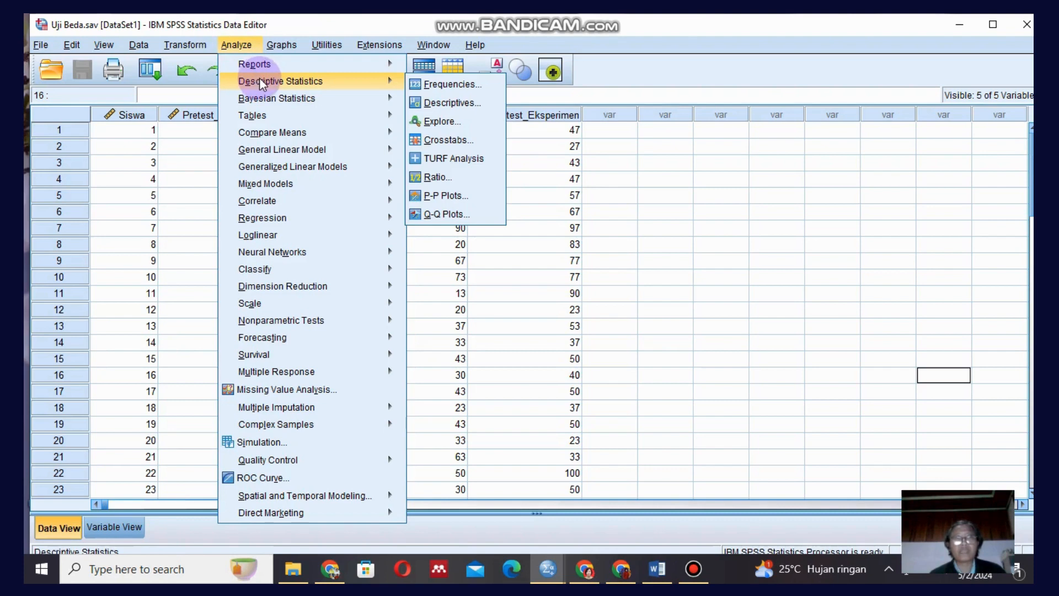
mouse_move(390, 64)
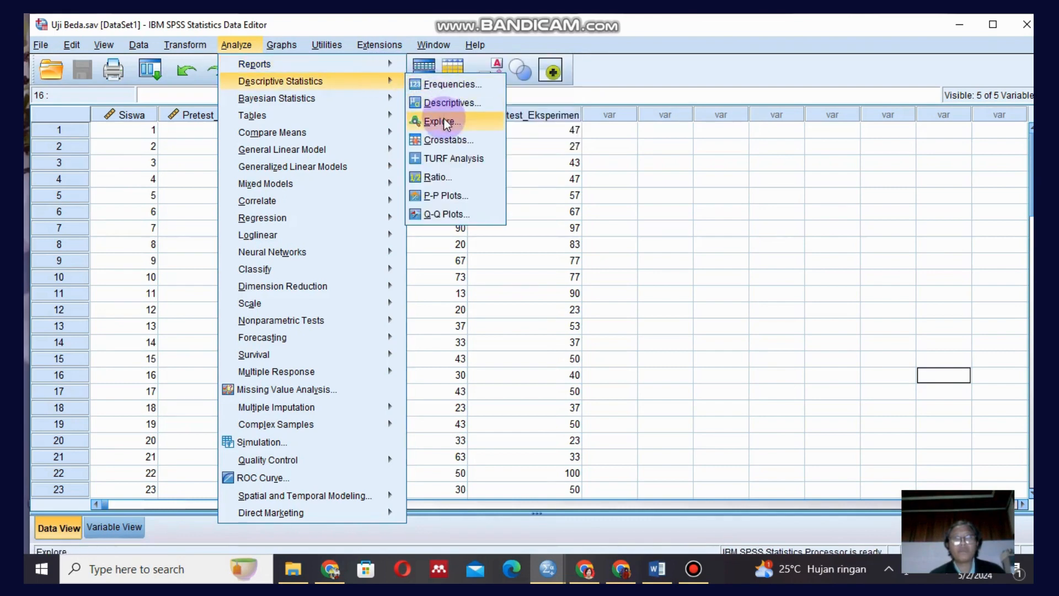
click(446, 123)
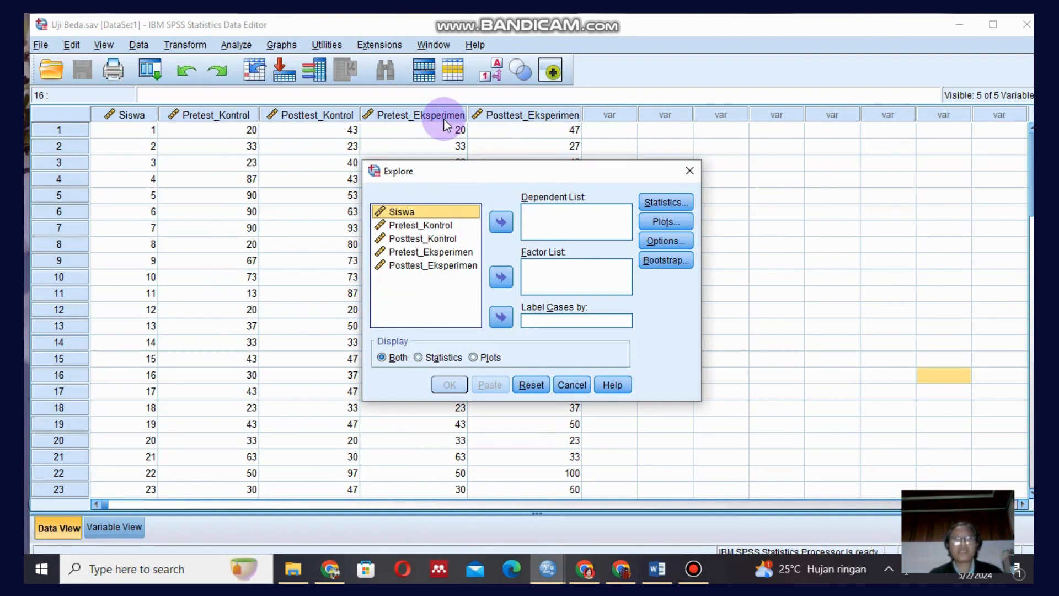
click(409, 225)
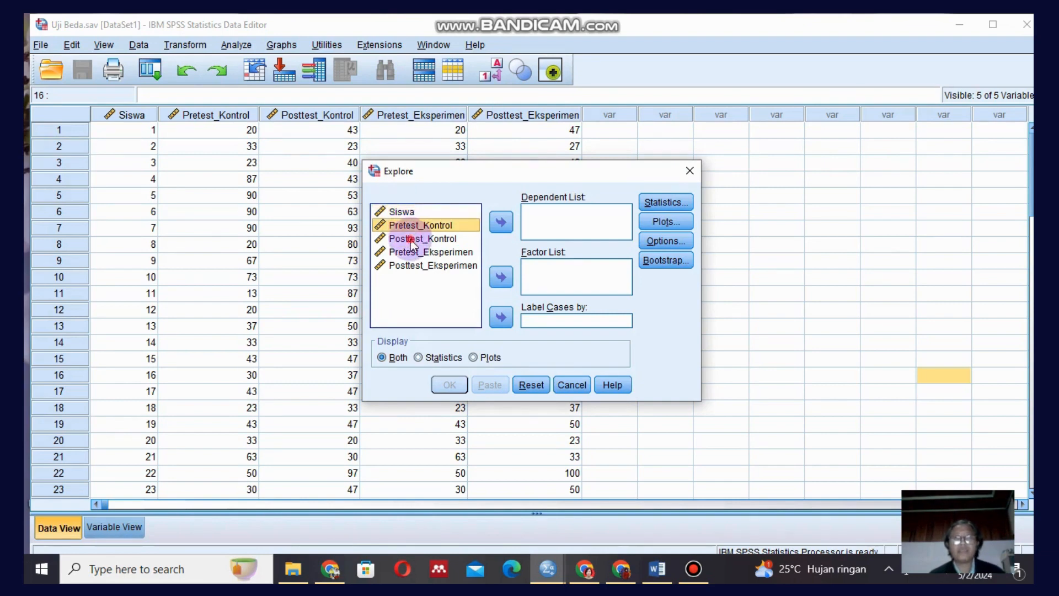
shift+click(410, 240)
click(501, 223)
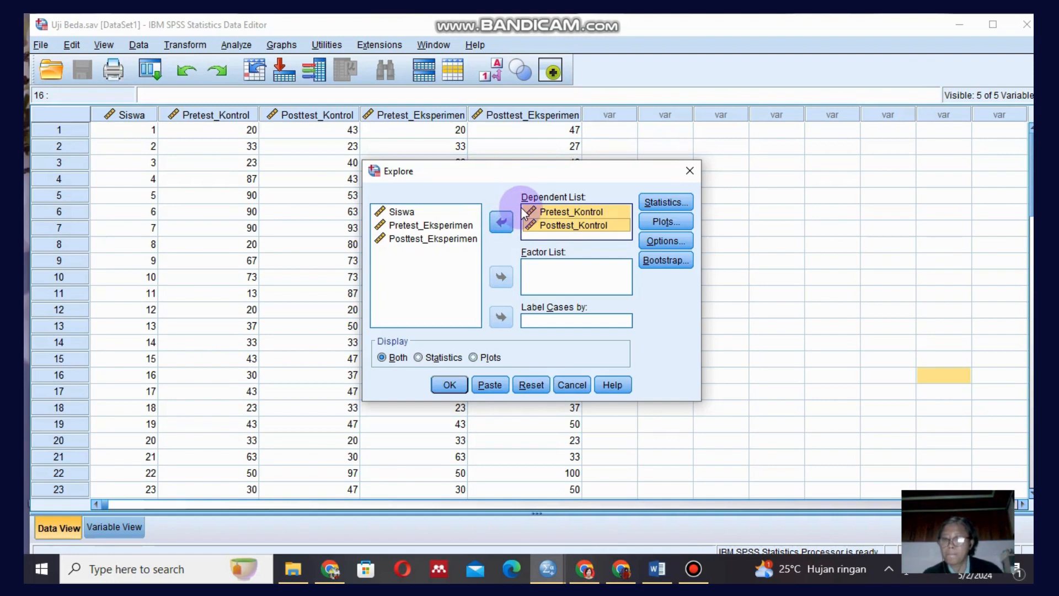
Keep Descriptives with a 95% confidence interval, enable normality plots with tests, and run the Explore analysis.
click(657, 203)
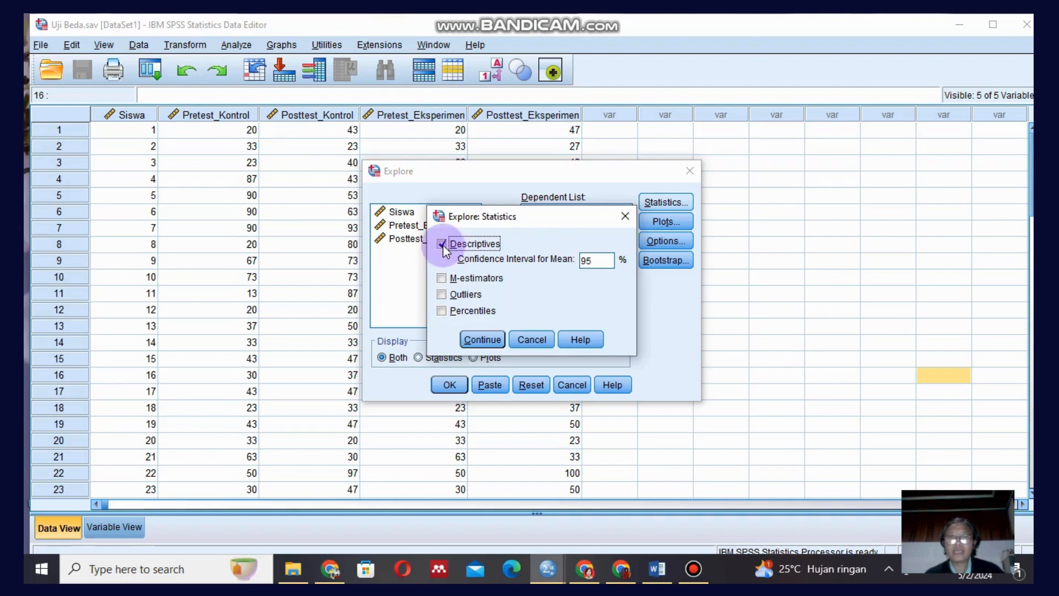
click(475, 337)
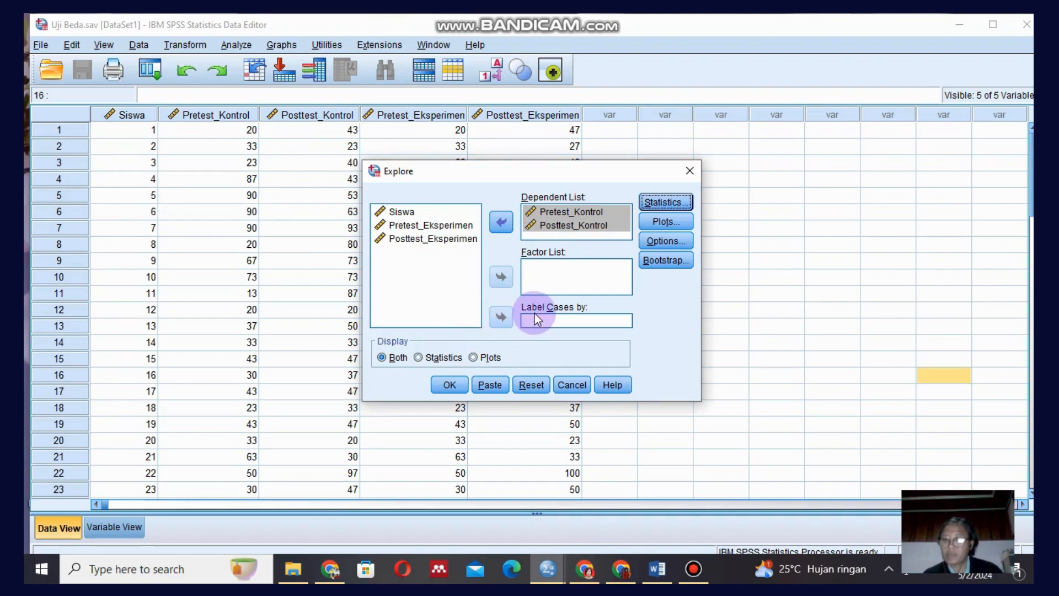
click(670, 220)
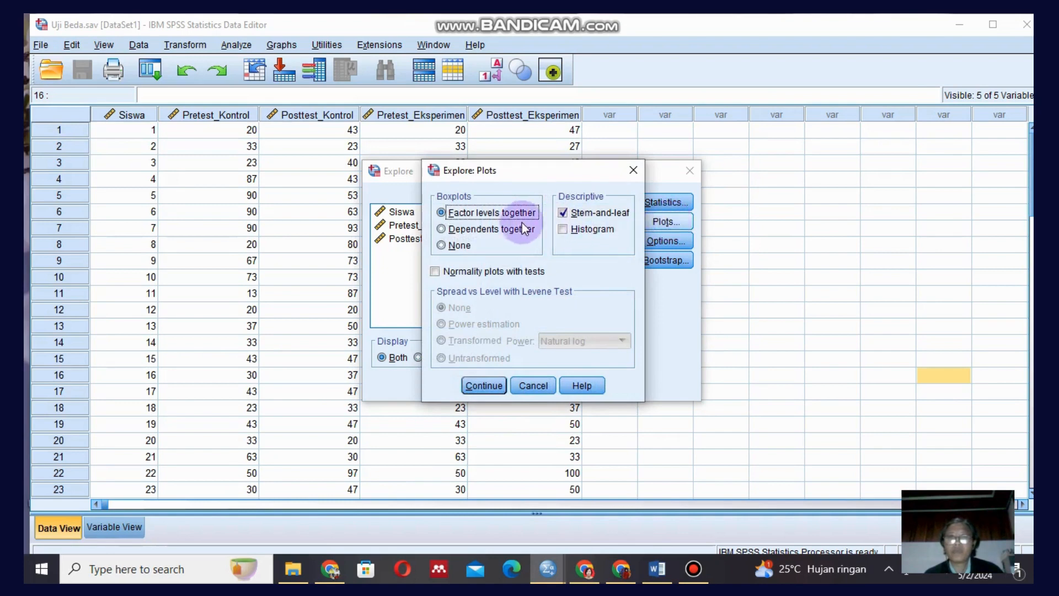
click(433, 272)
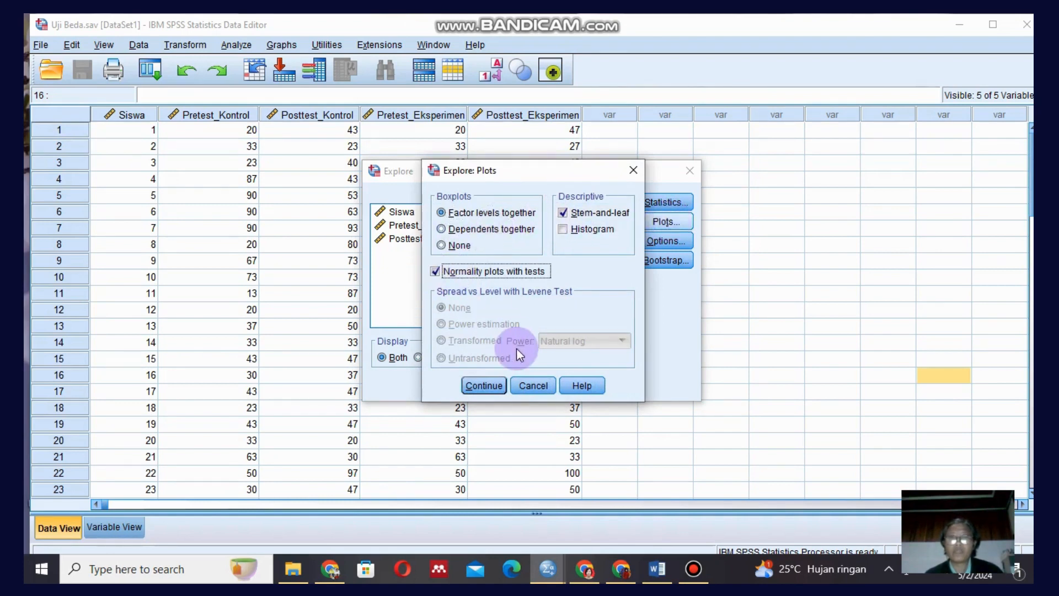
click(488, 385)
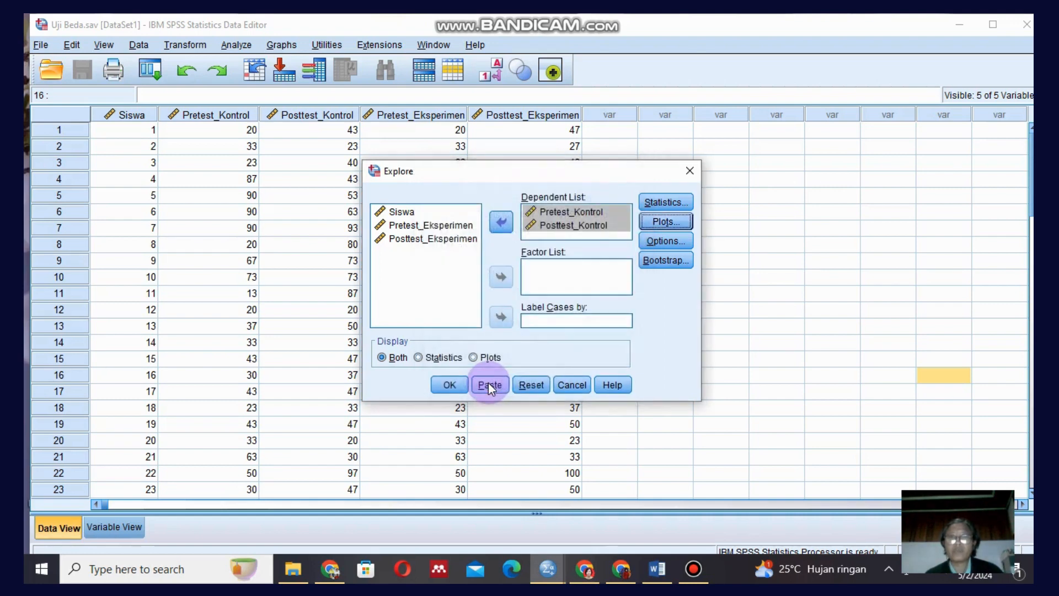
click(451, 383)
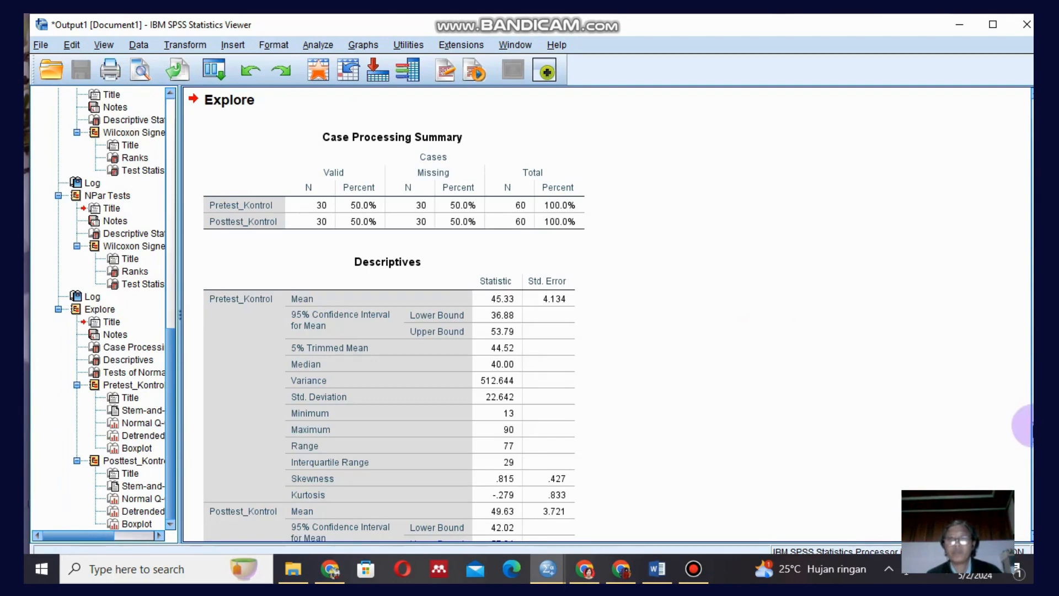
Examine the Shapiro-Wilk significance values for both control variables in the Tests of Normality table.
drag(1032, 426, 1033, 452)
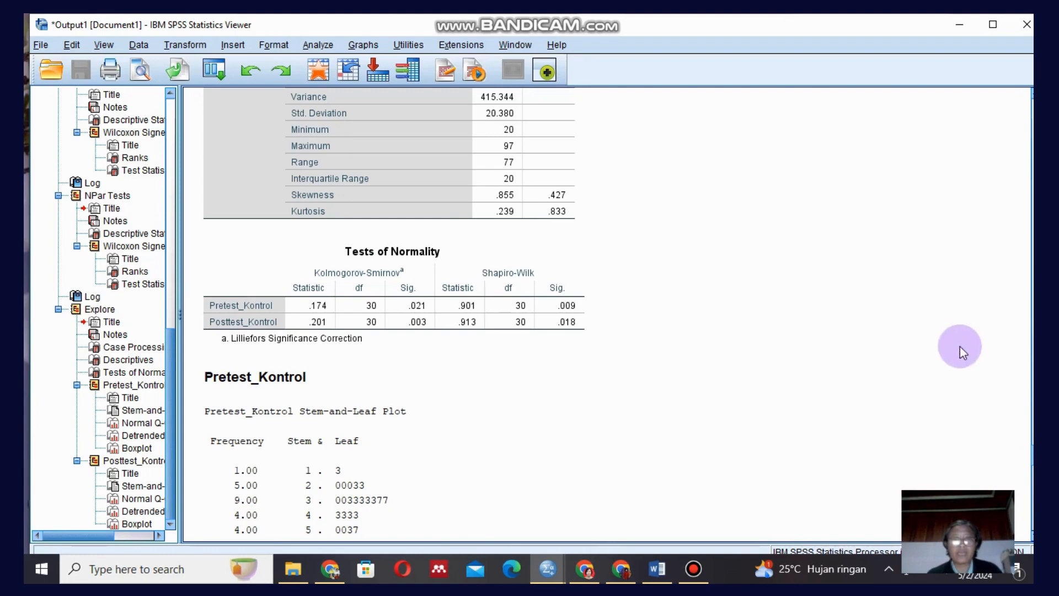
click(560, 336)
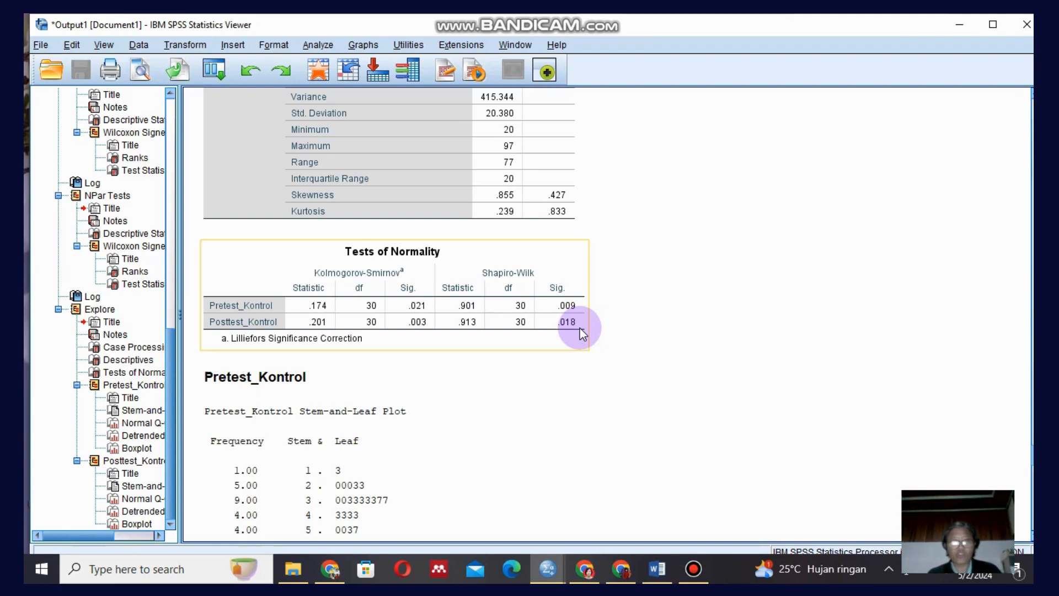
click(551, 514)
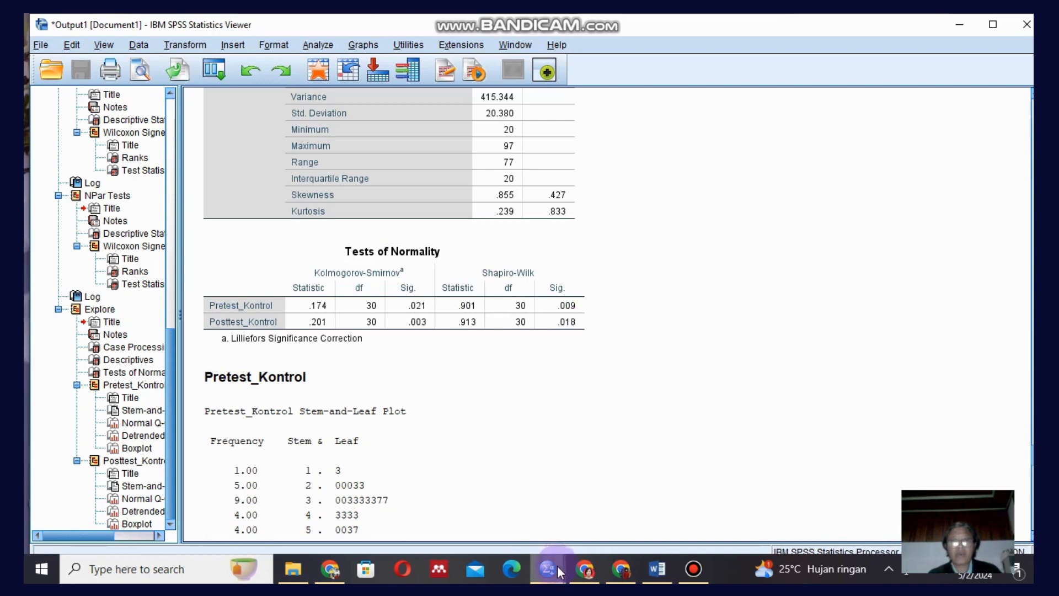
From the Uji Beda.sav data, set up a legacy two-related-samples Wilcoxon test pairing Pretest_Kontrol with Posttest_Kontrol.
mouse_move(549, 576)
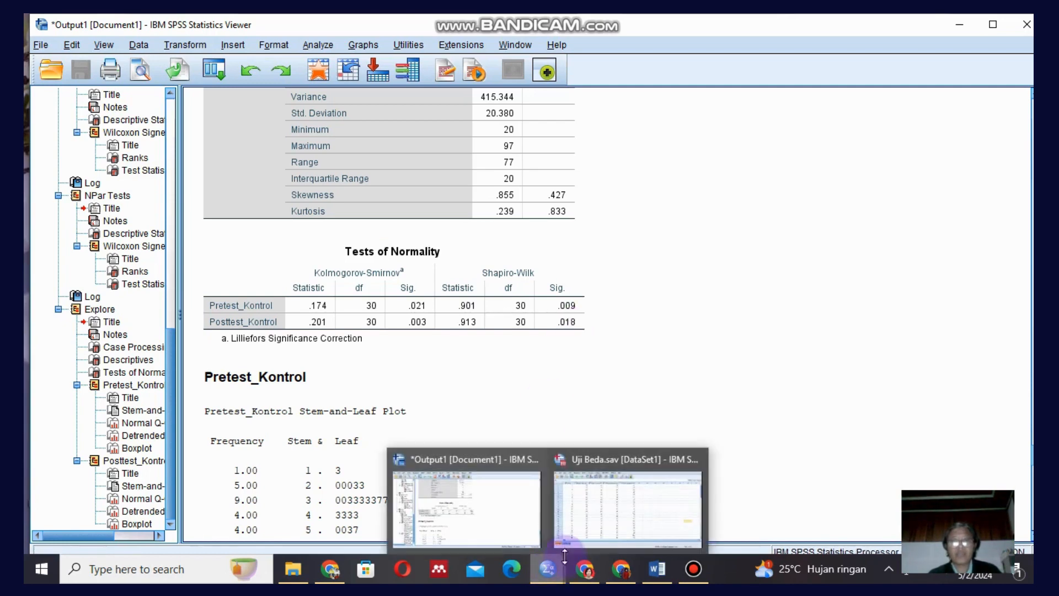
click(580, 537)
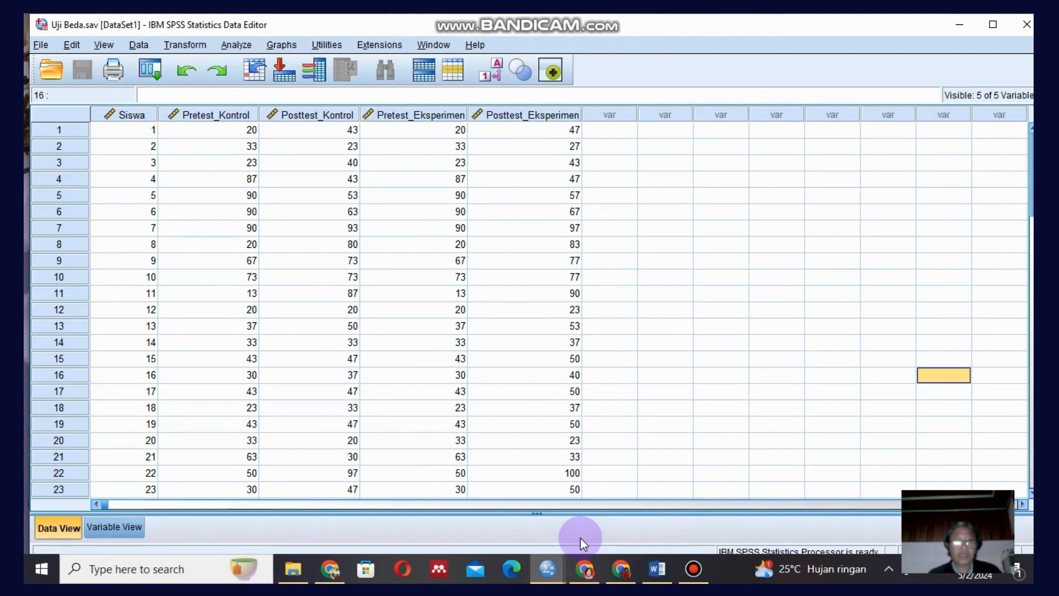
click(229, 46)
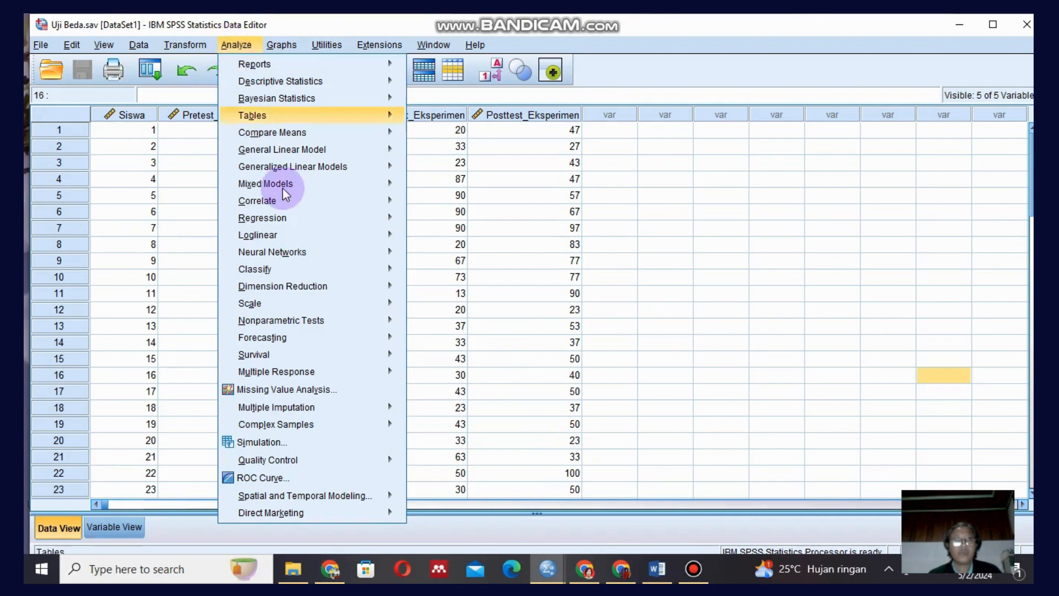
mouse_move(273, 291)
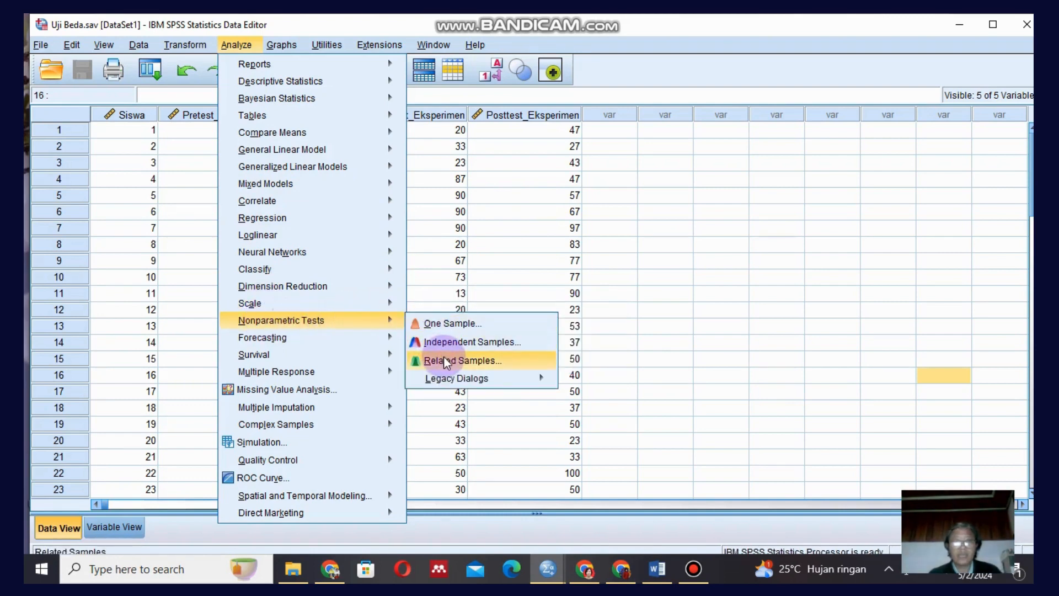
mouse_move(454, 381)
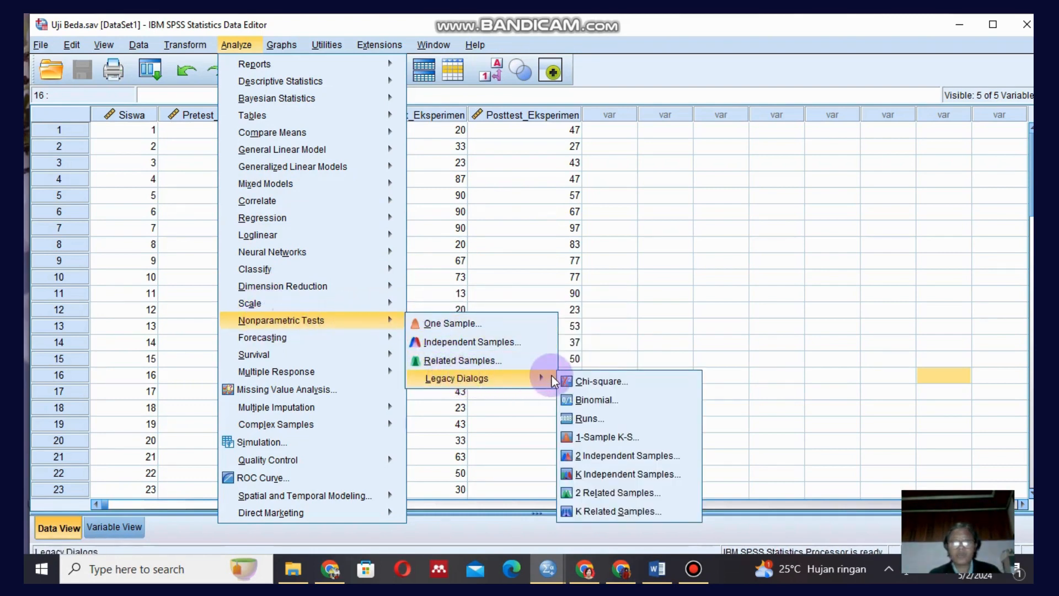
click(605, 497)
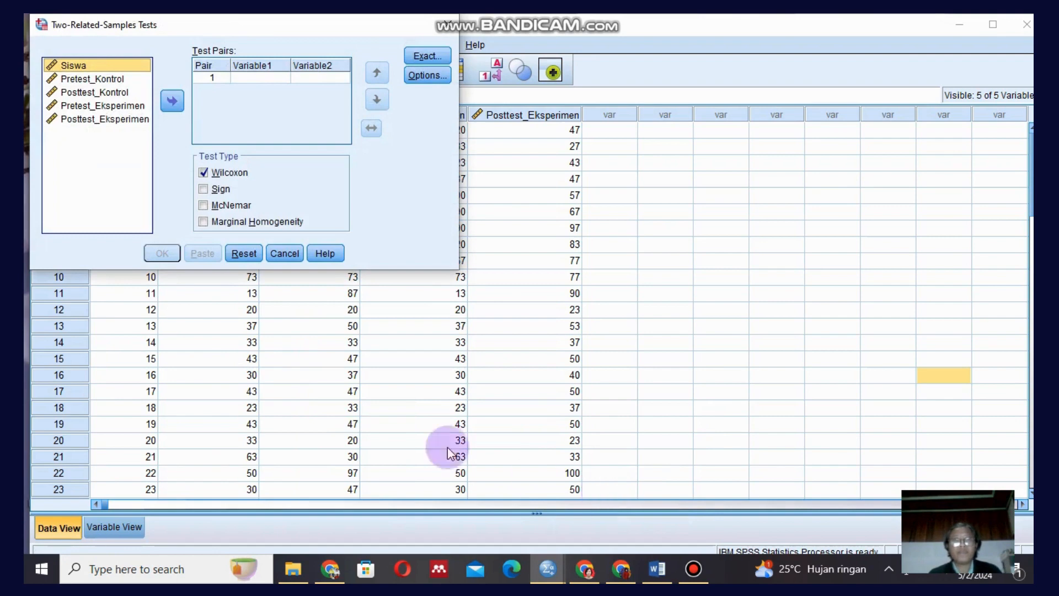
click(99, 78)
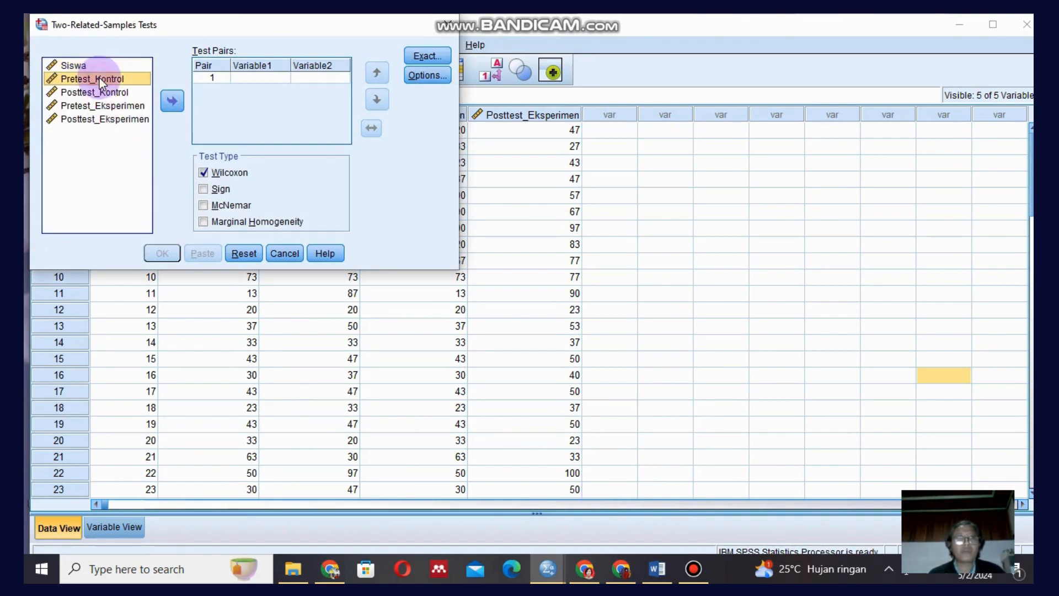
click(169, 102)
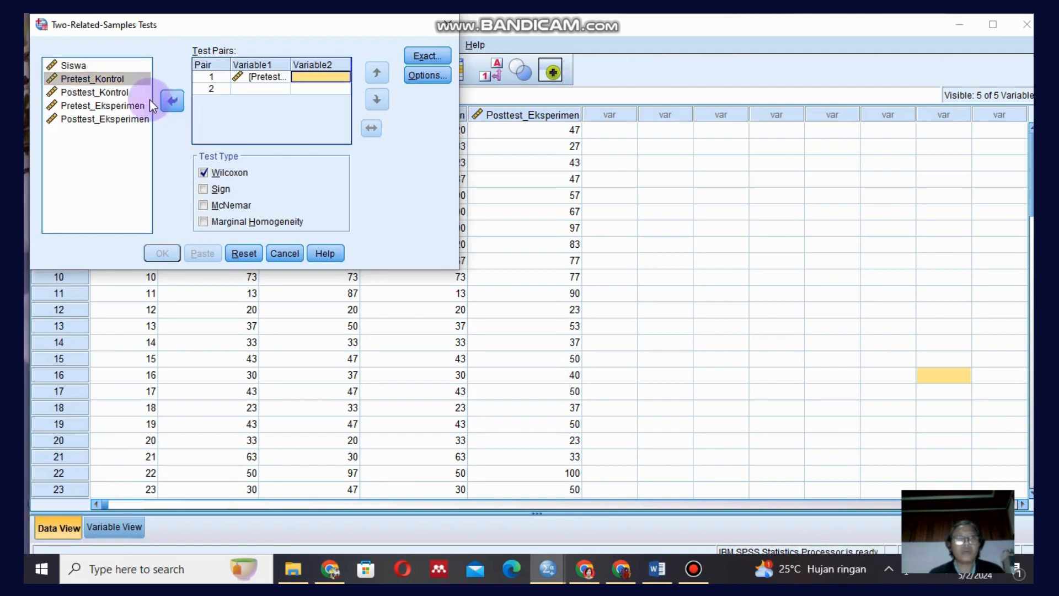
click(118, 90)
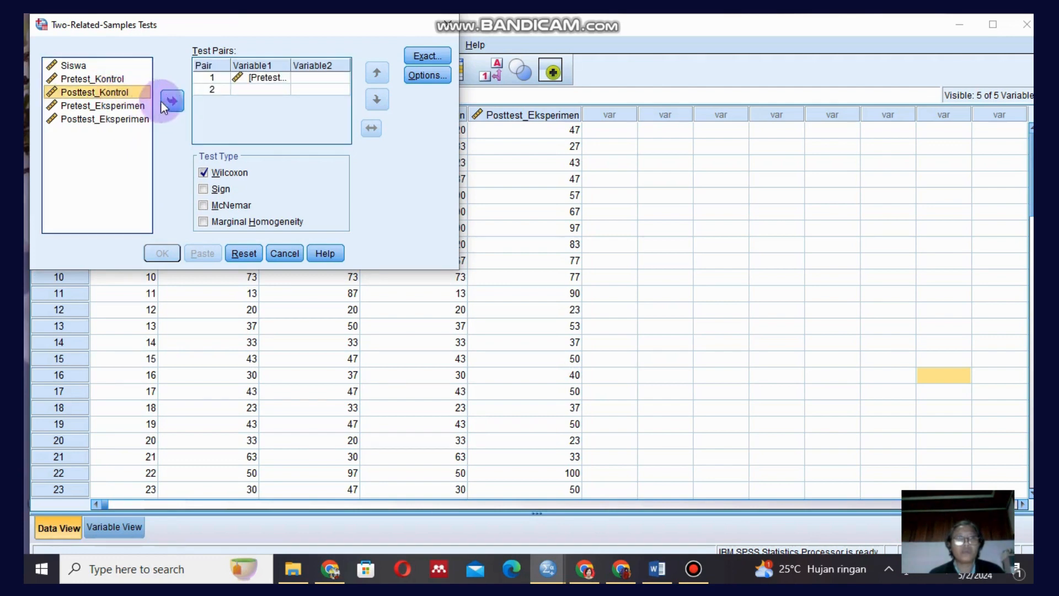
click(173, 102)
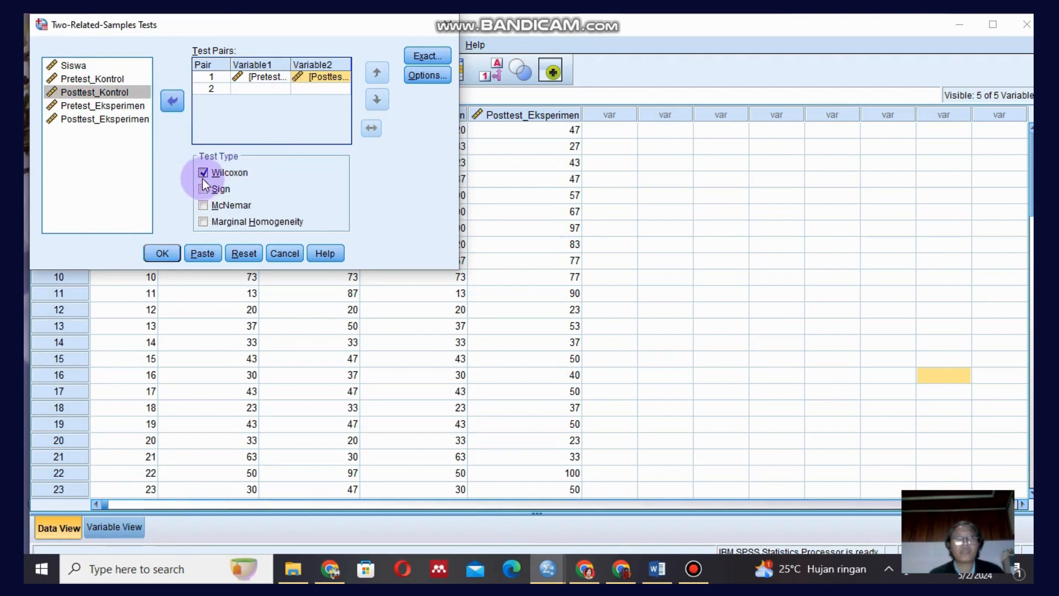
Include descriptive statistics in the Wilcoxon test, run it, and review the Test Statistics table.
click(424, 75)
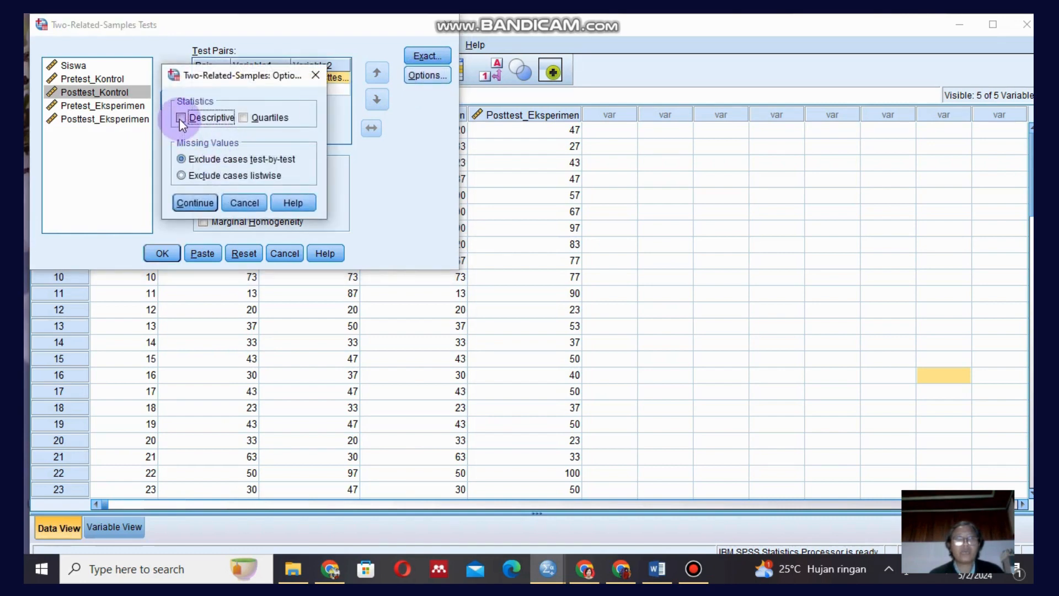
click(194, 202)
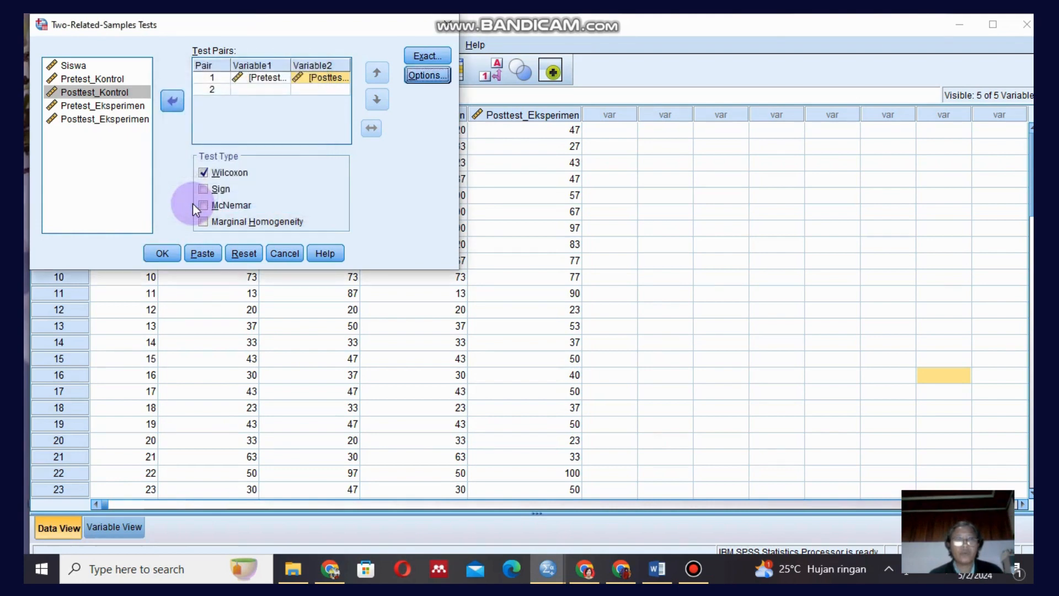
click(163, 253)
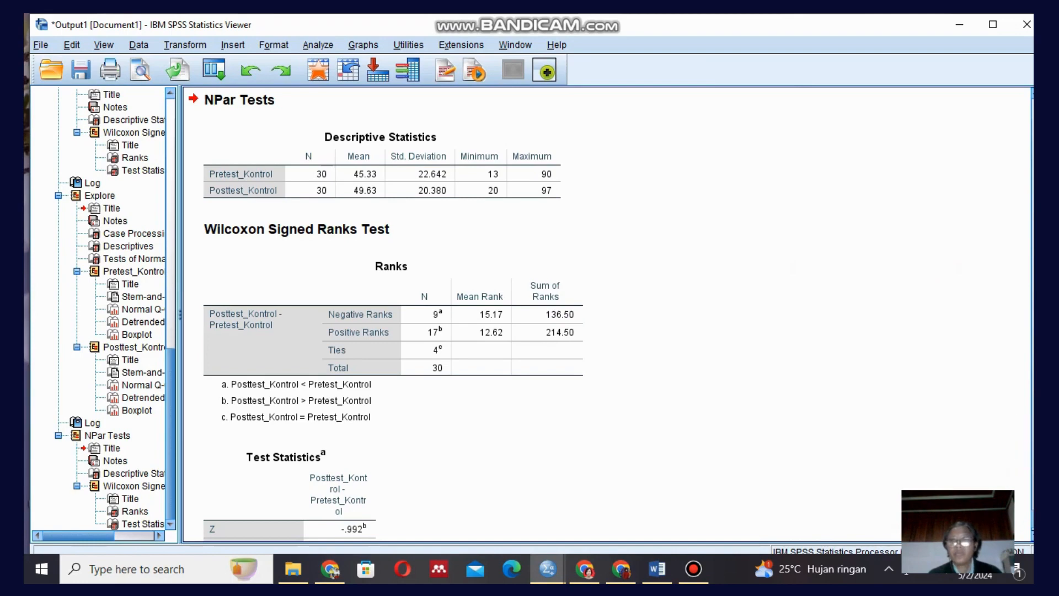
scroll(607, 314, down, 3)
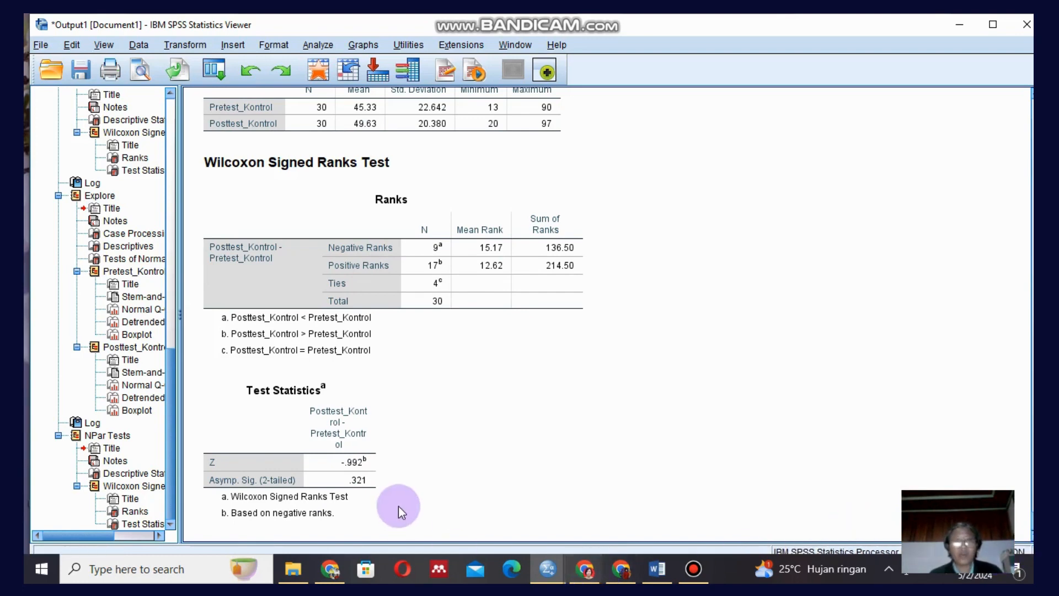
click(373, 494)
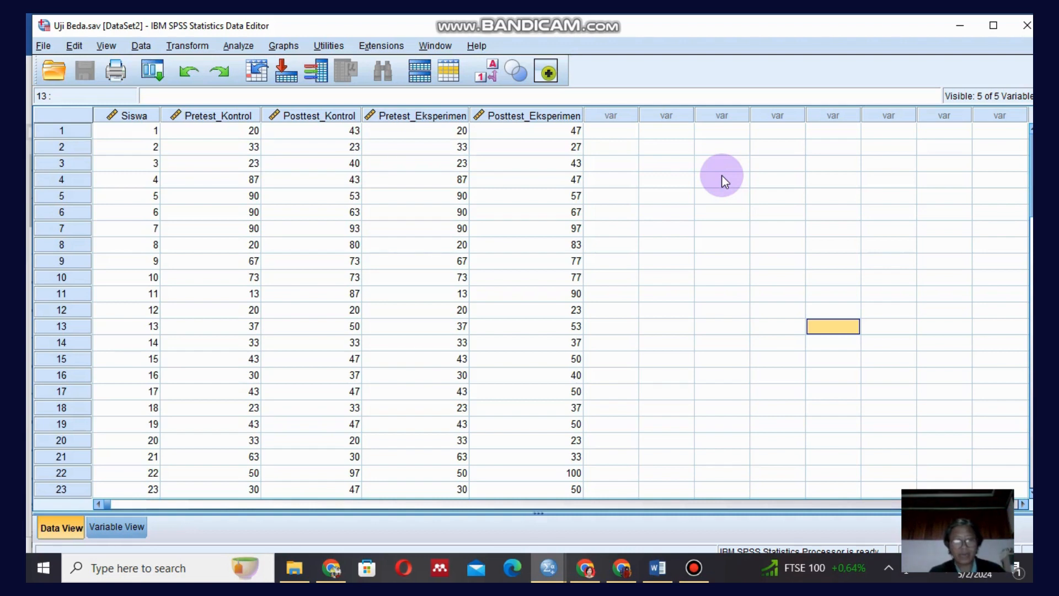
Run a paired-samples t test pairing Pretest_Kontrol with Posttest_Kontrol.
click(236, 45)
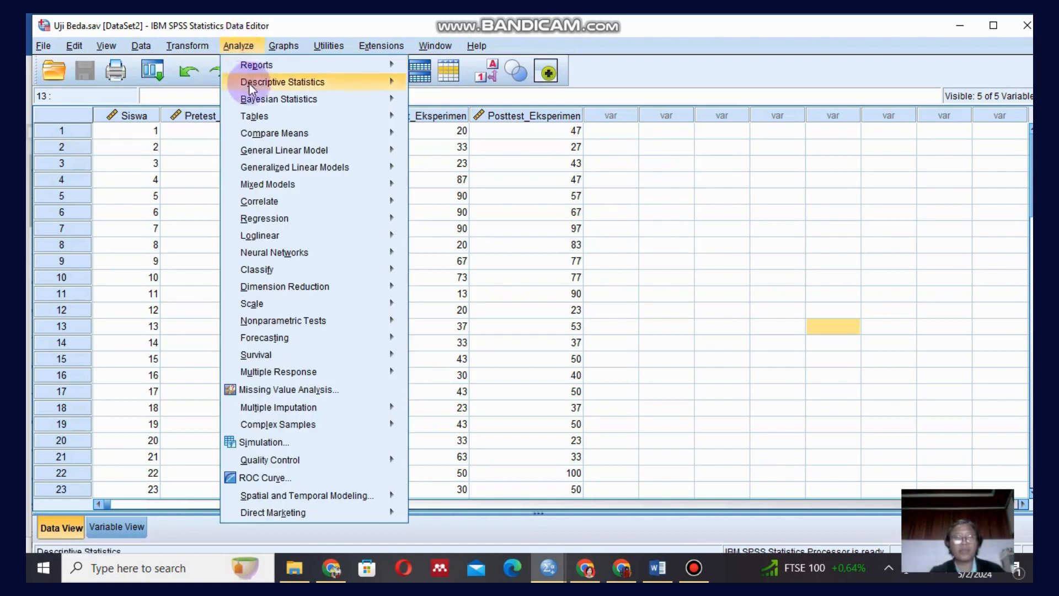
mouse_move(265, 135)
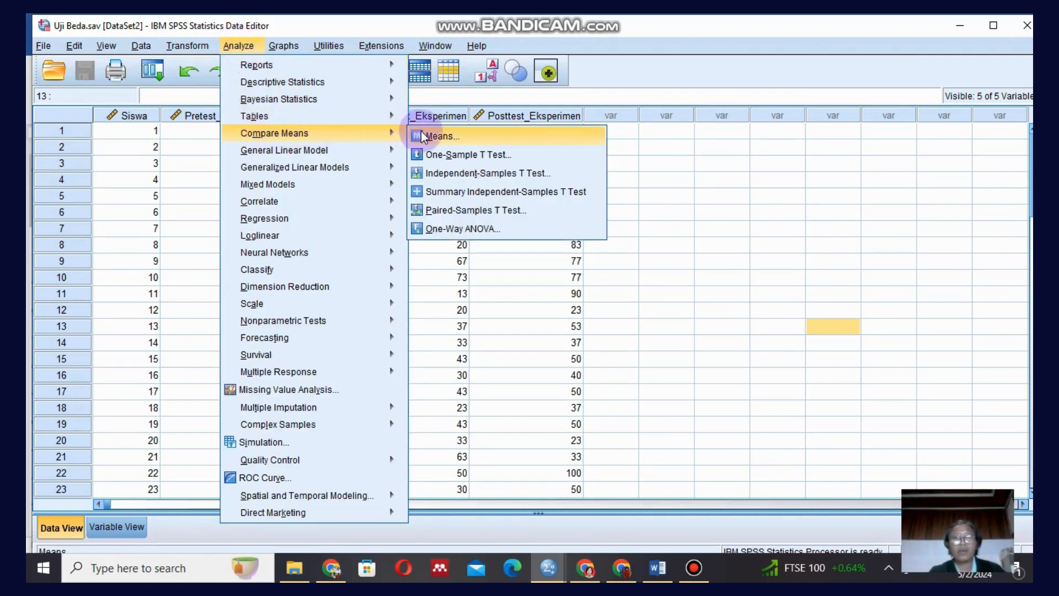
click(460, 211)
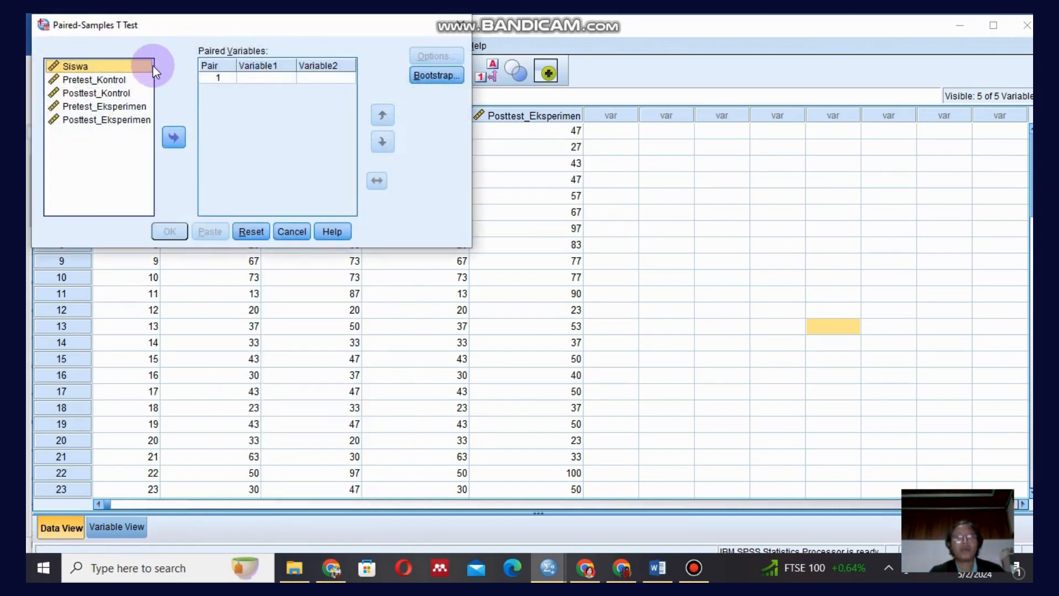
click(121, 83)
click(169, 139)
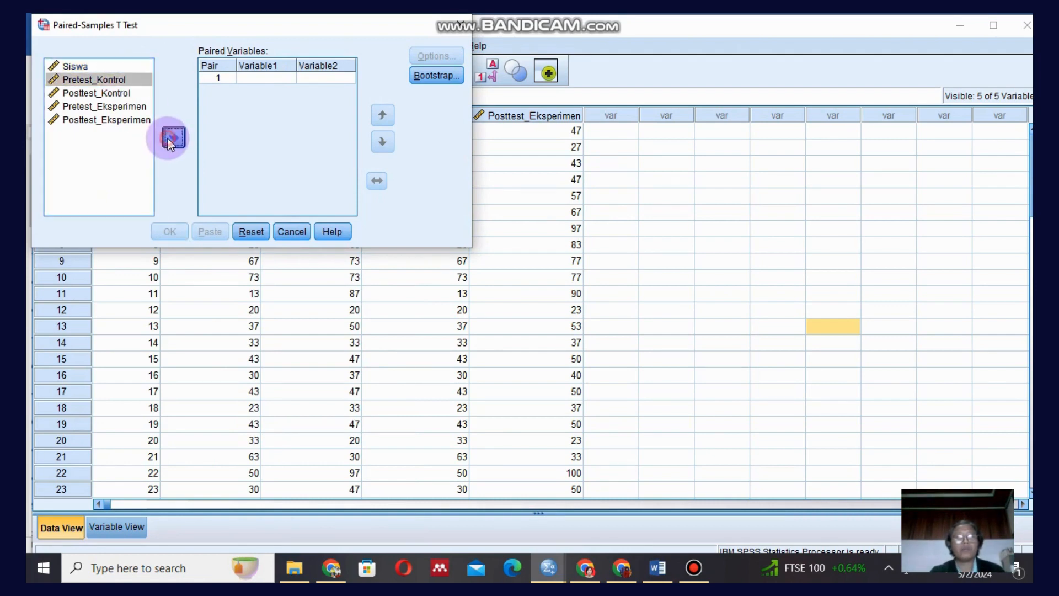
click(122, 93)
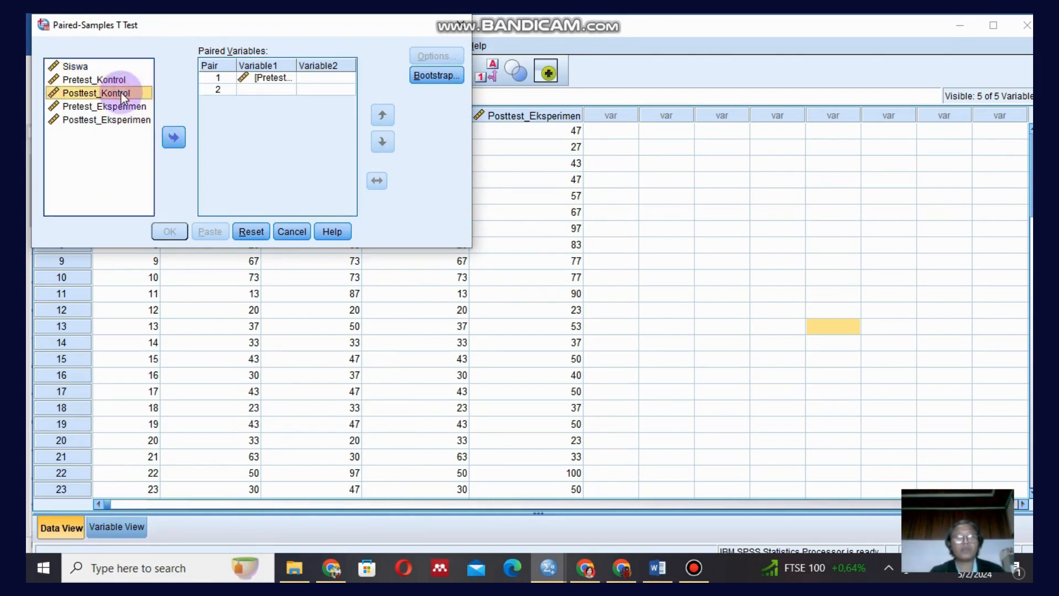
click(173, 137)
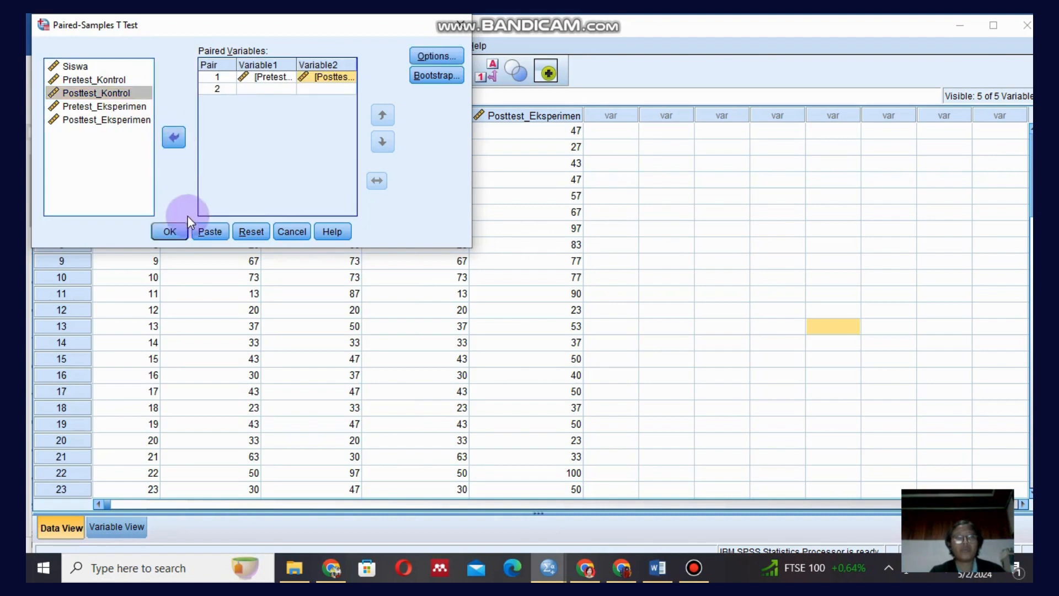
click(174, 231)
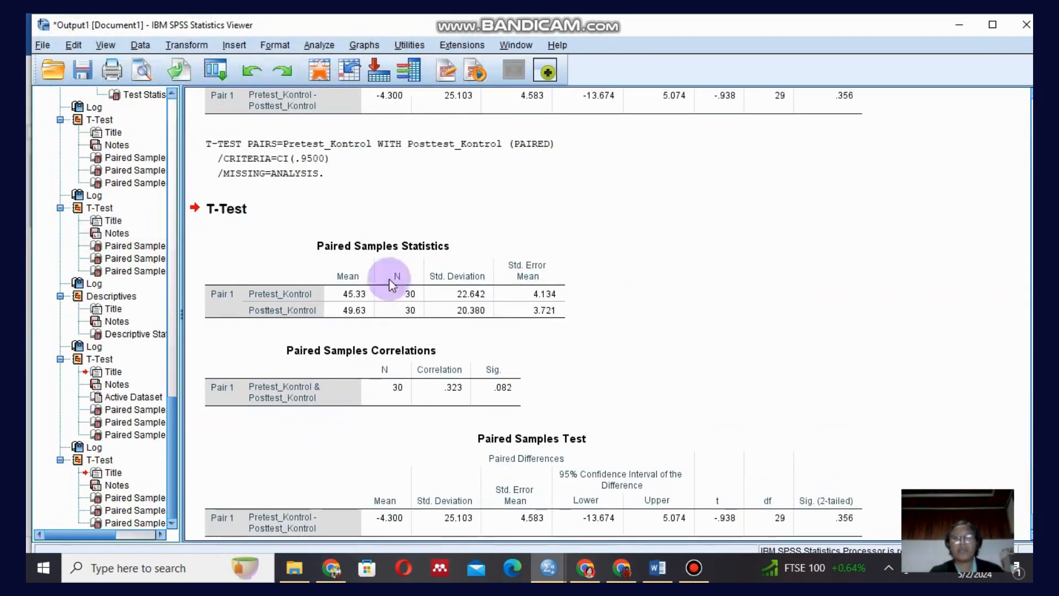
Examine the two-tailed significance value in the new Paired Samples Test table.
click(822, 499)
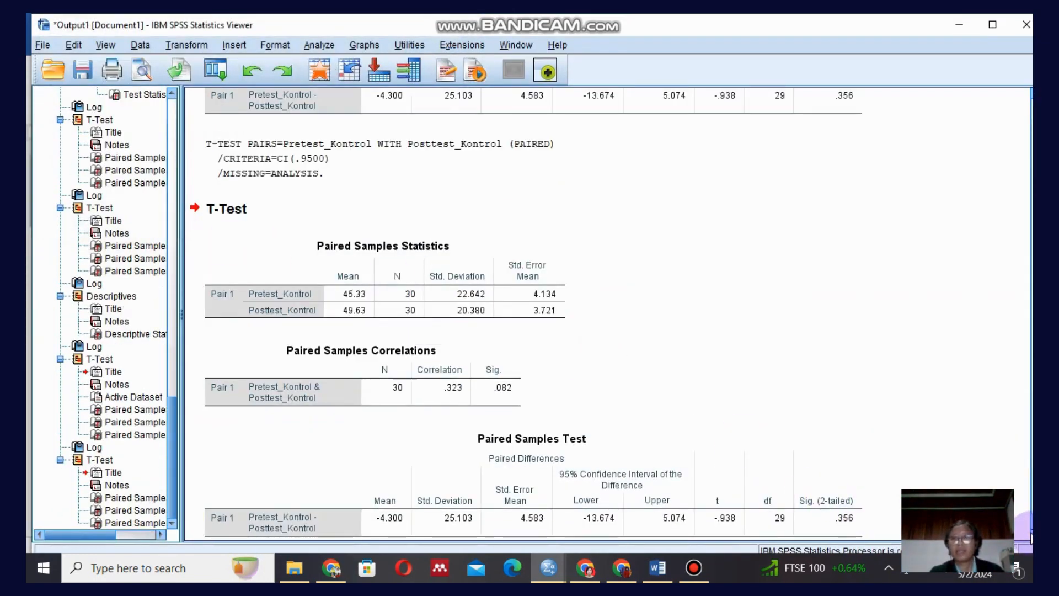
scroll(1030, 538, down, 1)
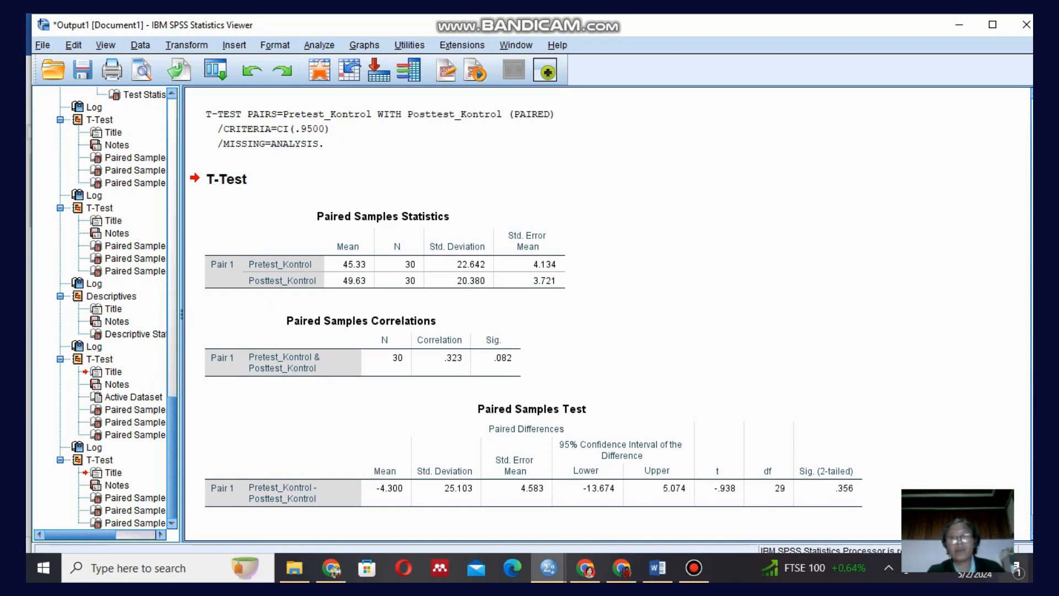
click(864, 493)
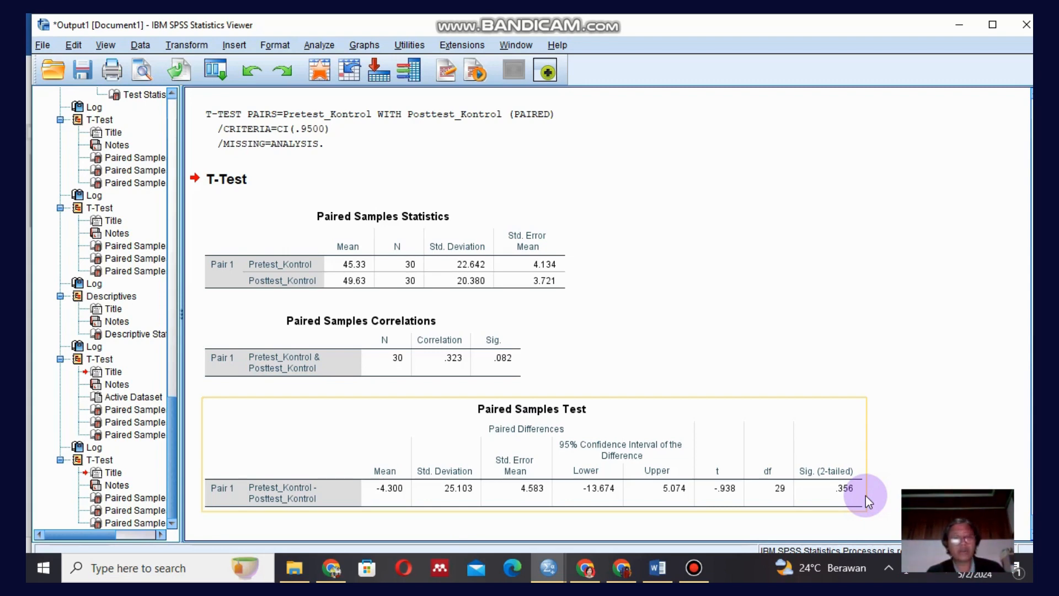
click(861, 519)
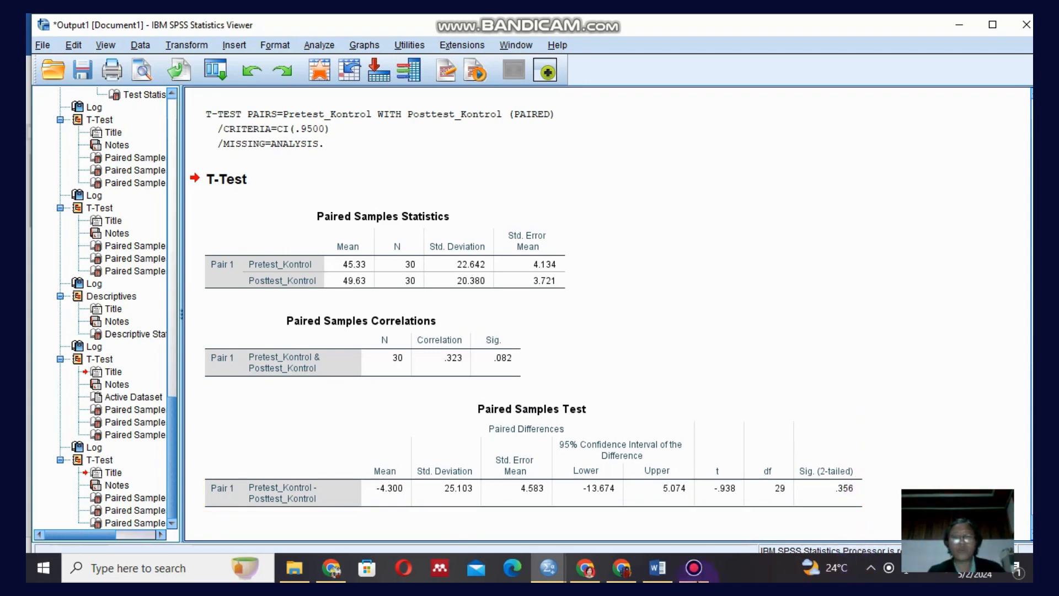
Consult the N-Gain formula and gain categories in the Word document, and return to the Uji Beda.sav DataSet2 data in SPSS.
click(659, 568)
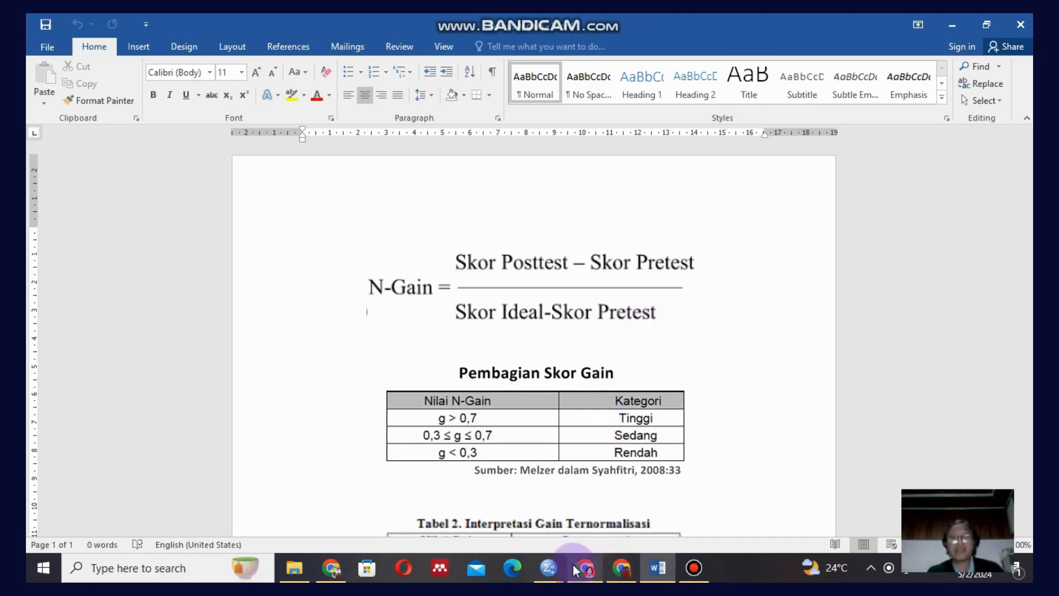
mouse_move(551, 569)
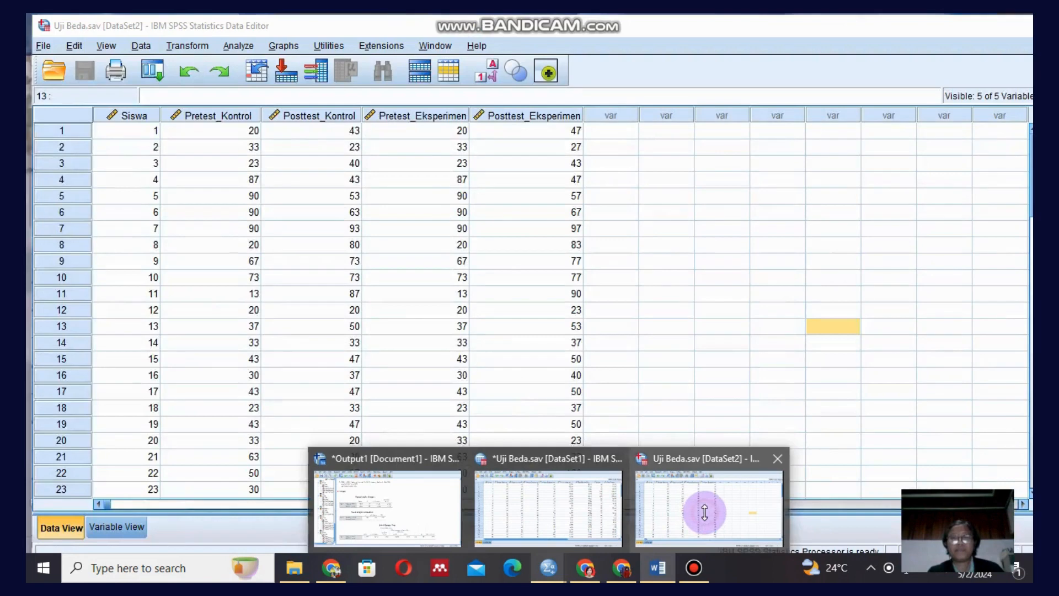
click(704, 513)
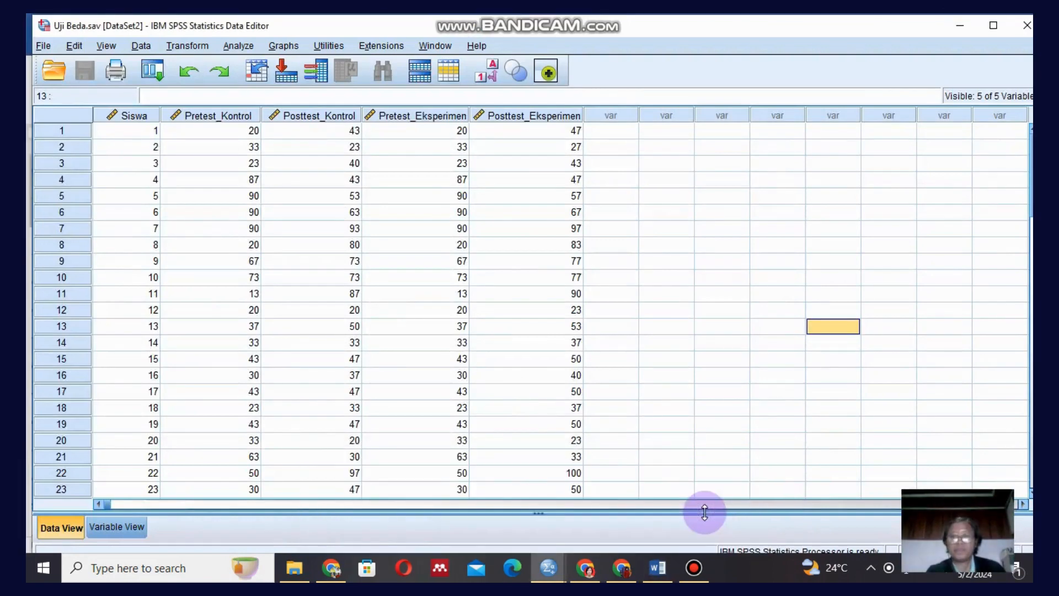
click(667, 375)
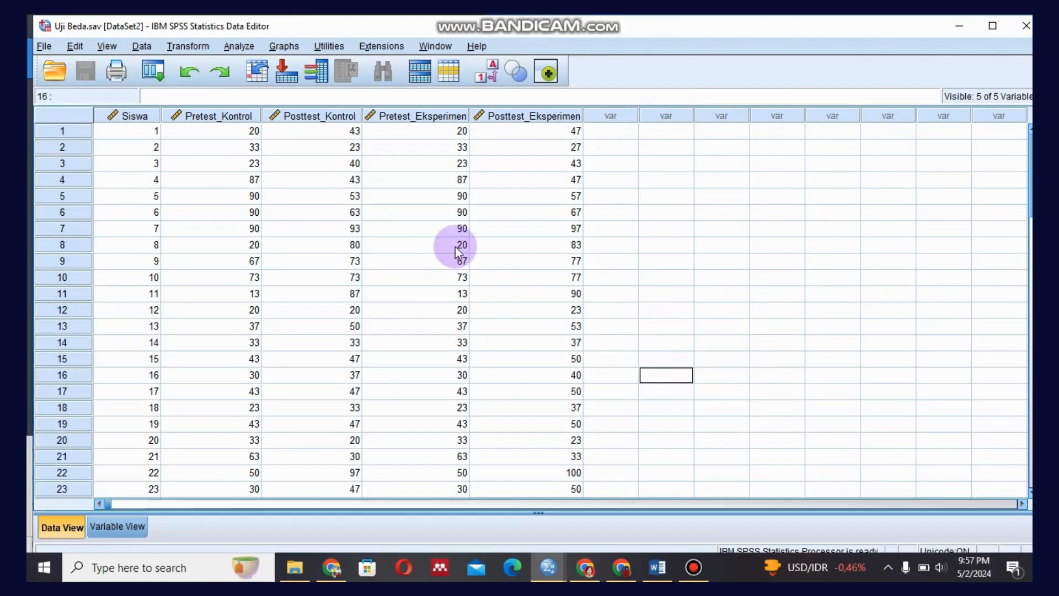
Start computing a new variable with the target name Post_Kurang_Pre.
click(197, 45)
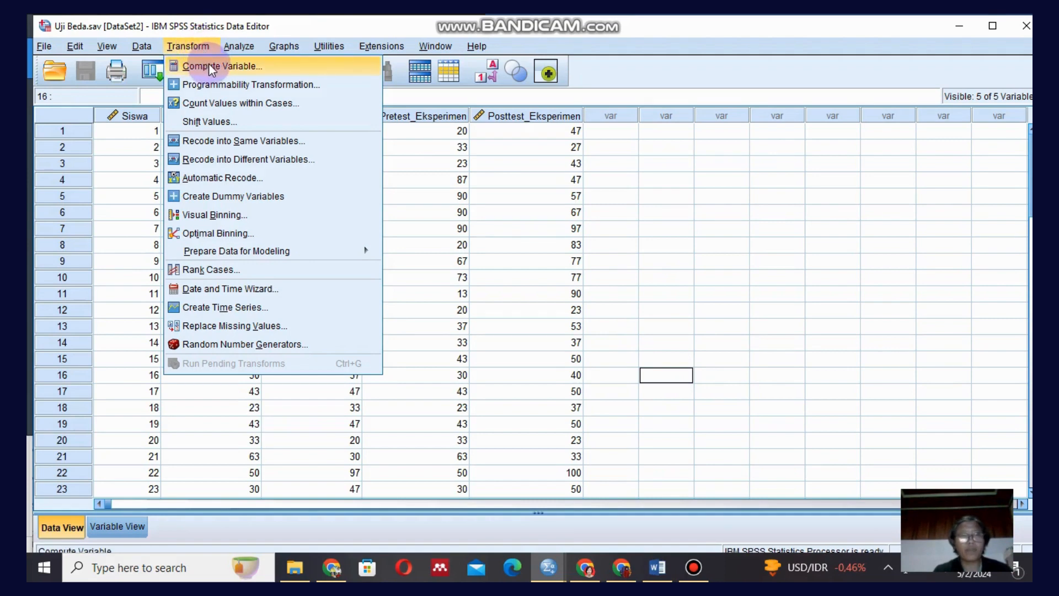
click(209, 67)
click(287, 131)
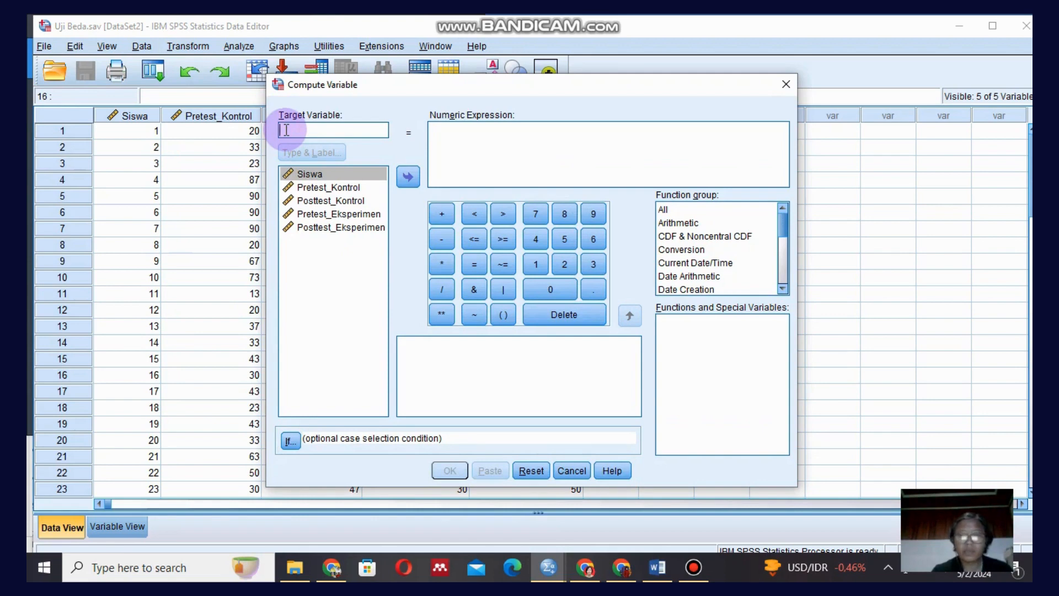
text(Pos)
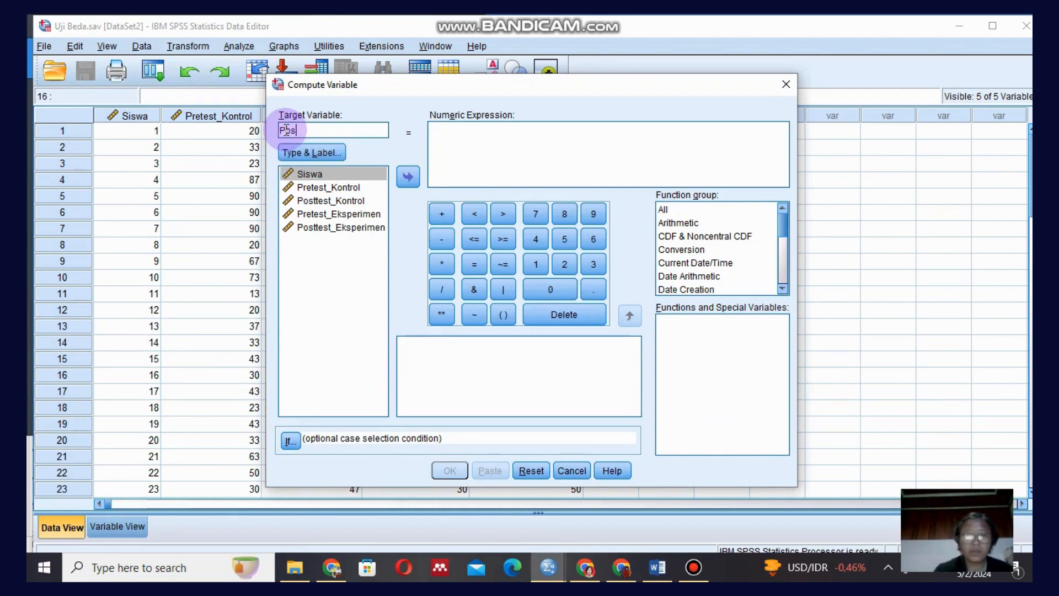
text(t_)
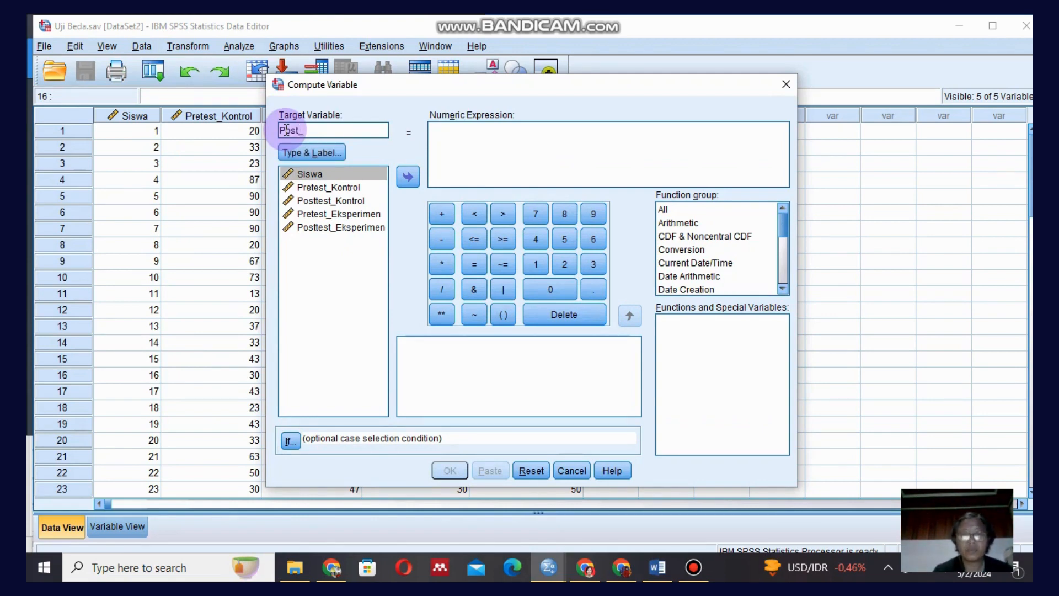
text(Kura)
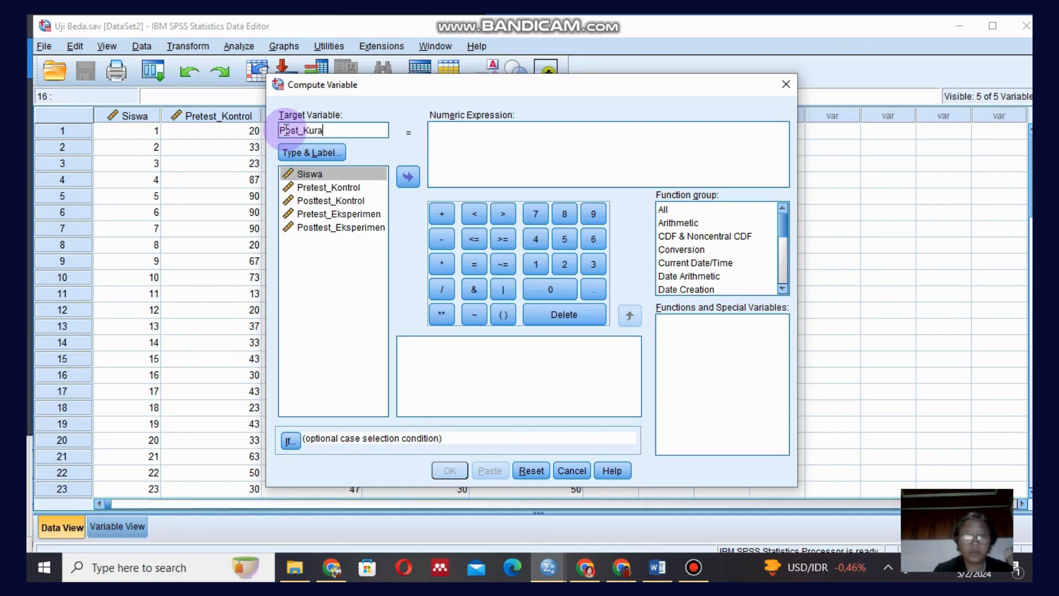
text(ng)
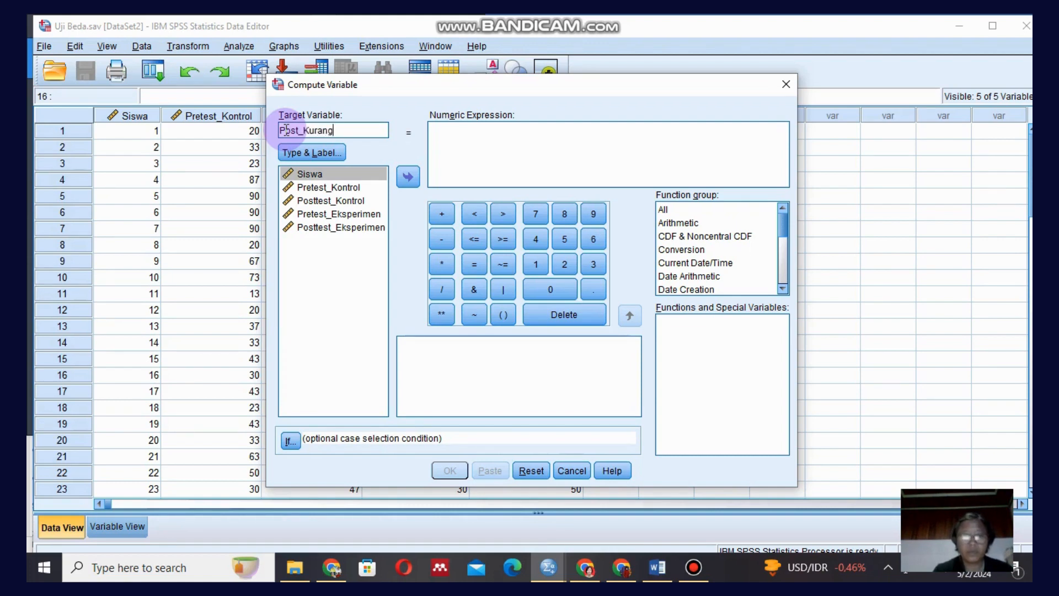
text(_)
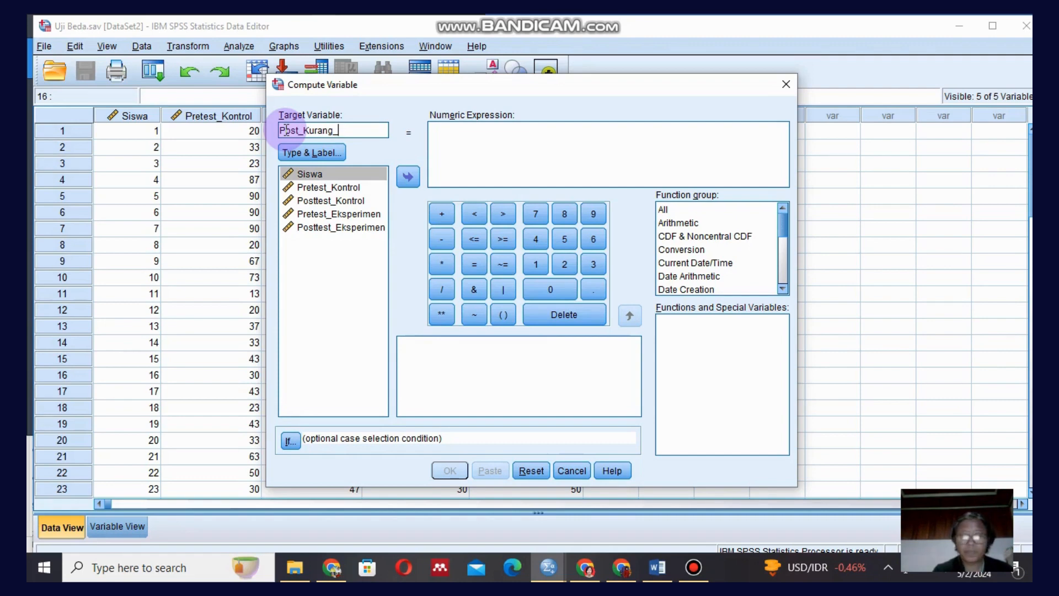
text(Pre)
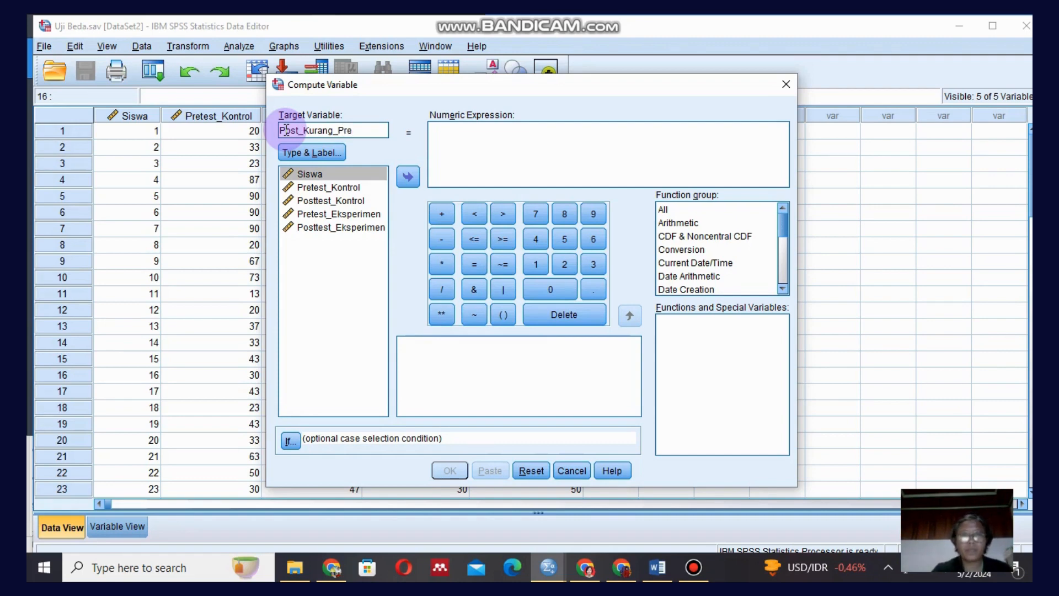
Compute the target variable as Posttest_Kontrol - Pretest_Kontrol and return to the DataSet2 data to view the new column.
click(328, 203)
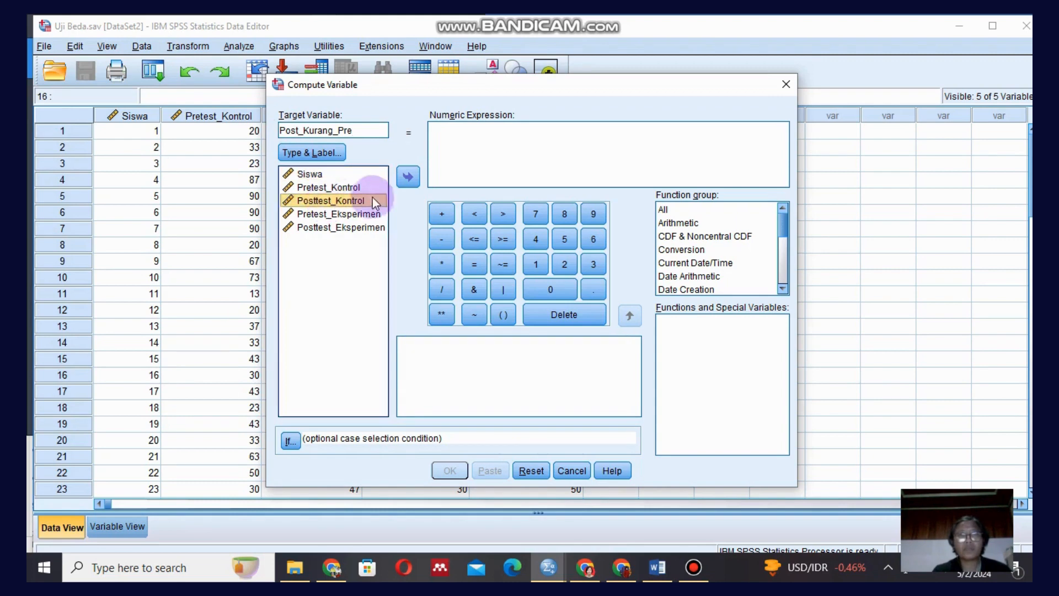
click(408, 177)
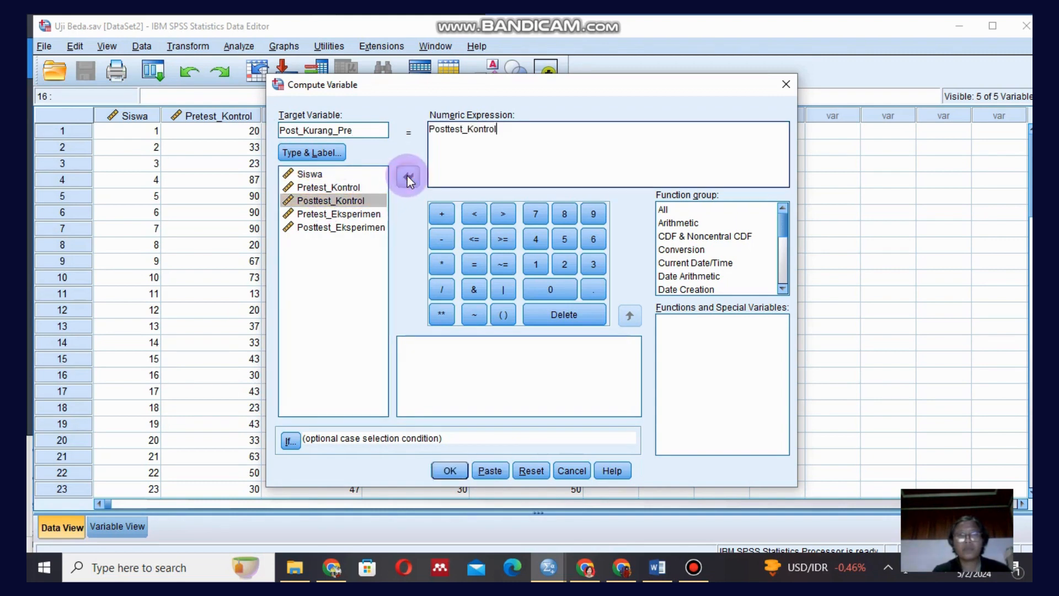
click(442, 239)
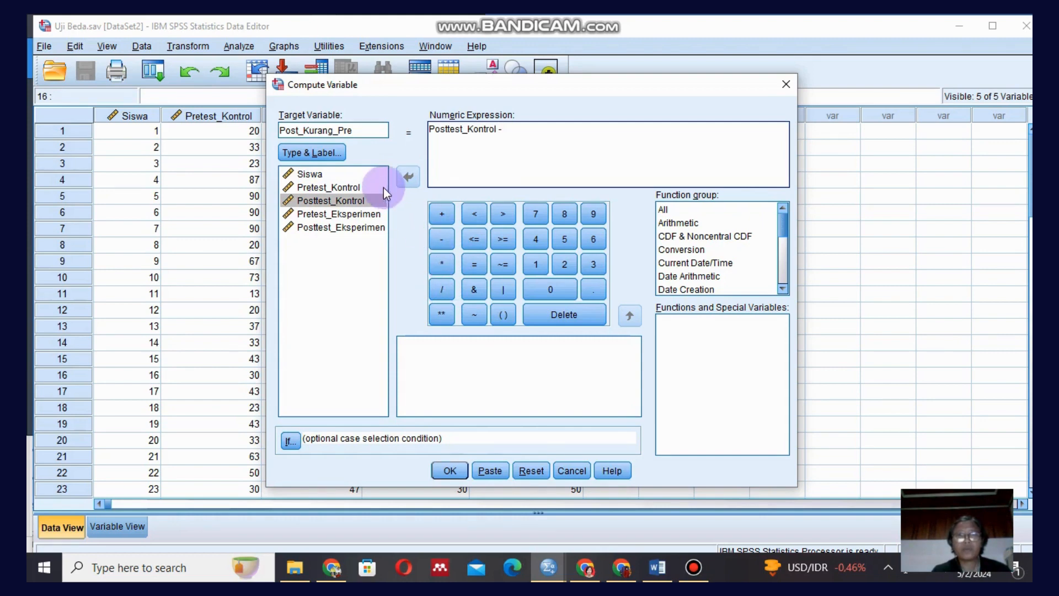
click(347, 187)
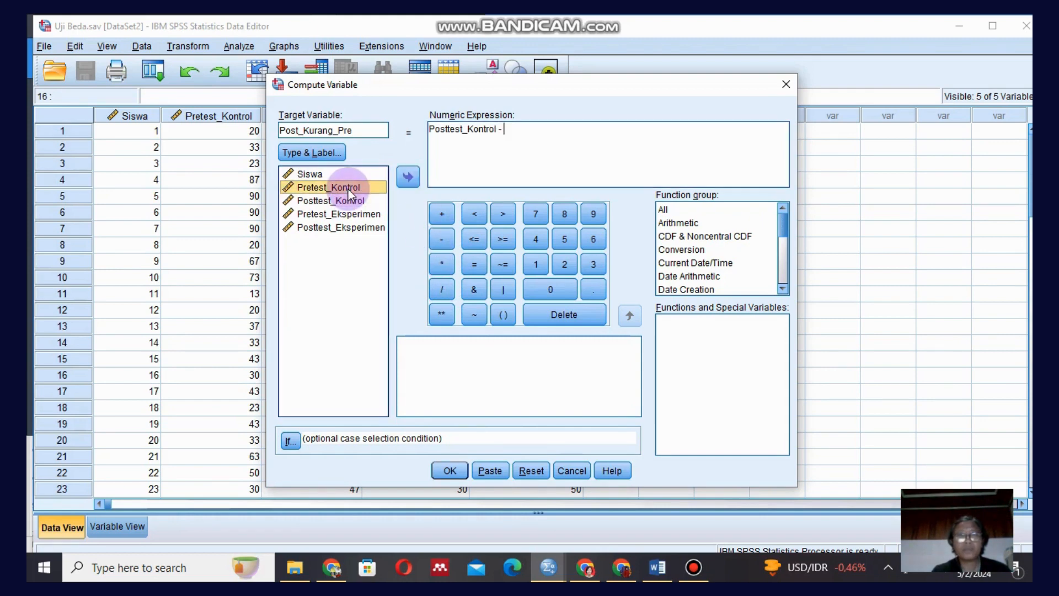
click(408, 176)
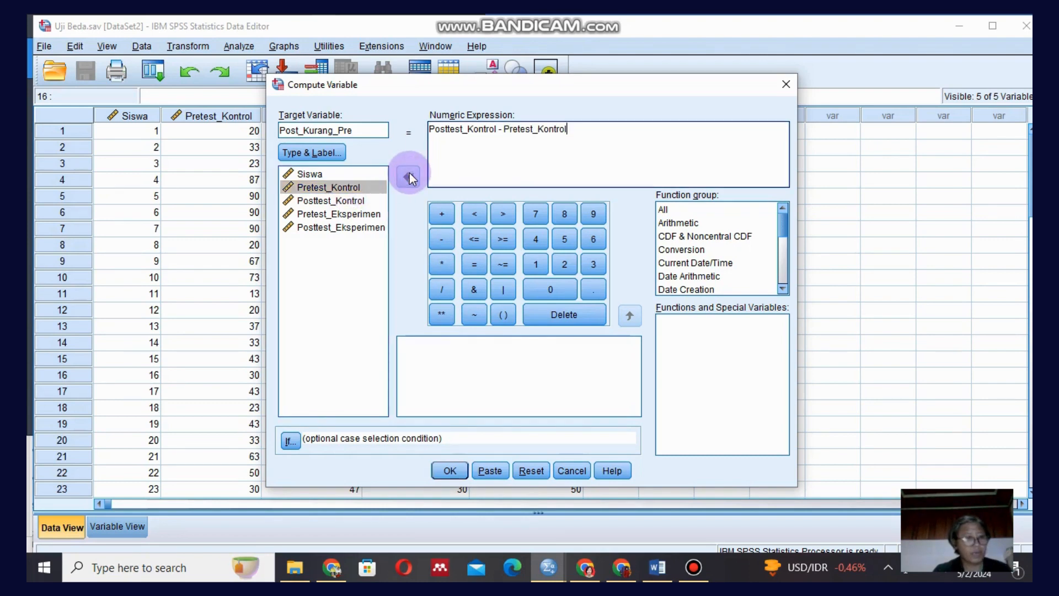
click(457, 473)
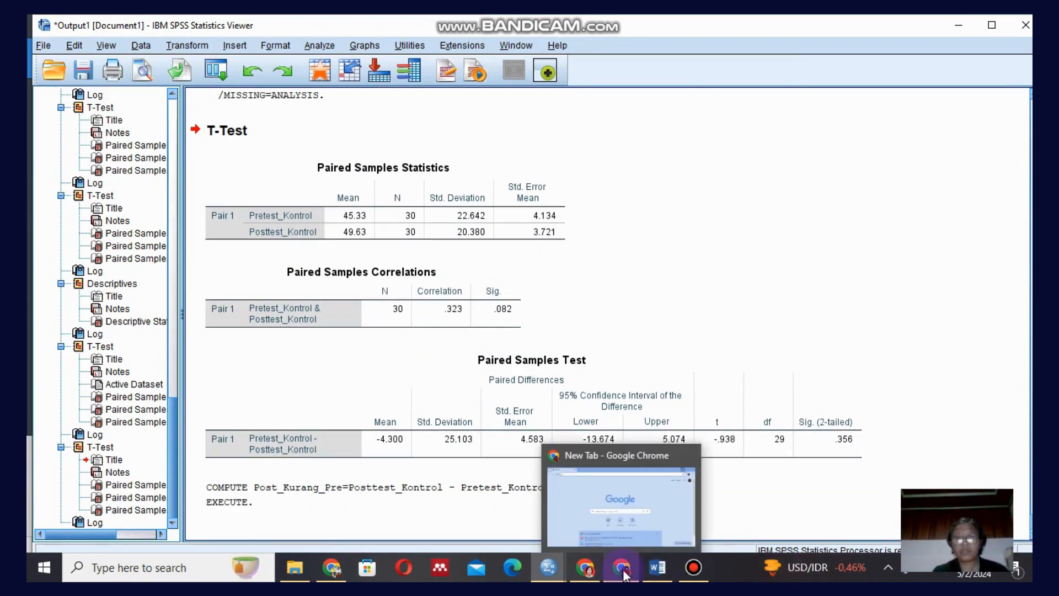
mouse_move(550, 572)
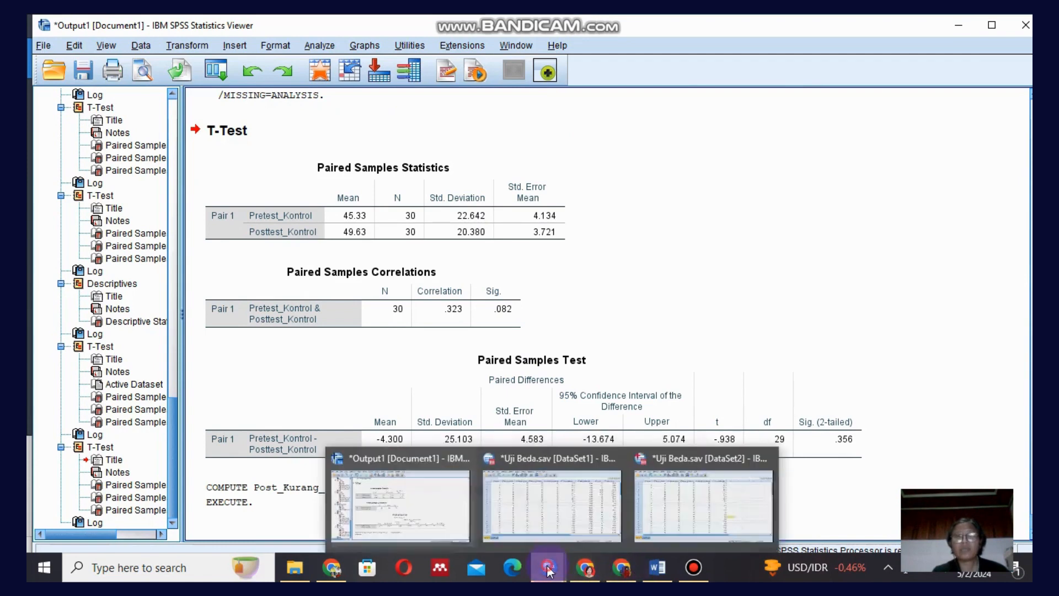
click(694, 515)
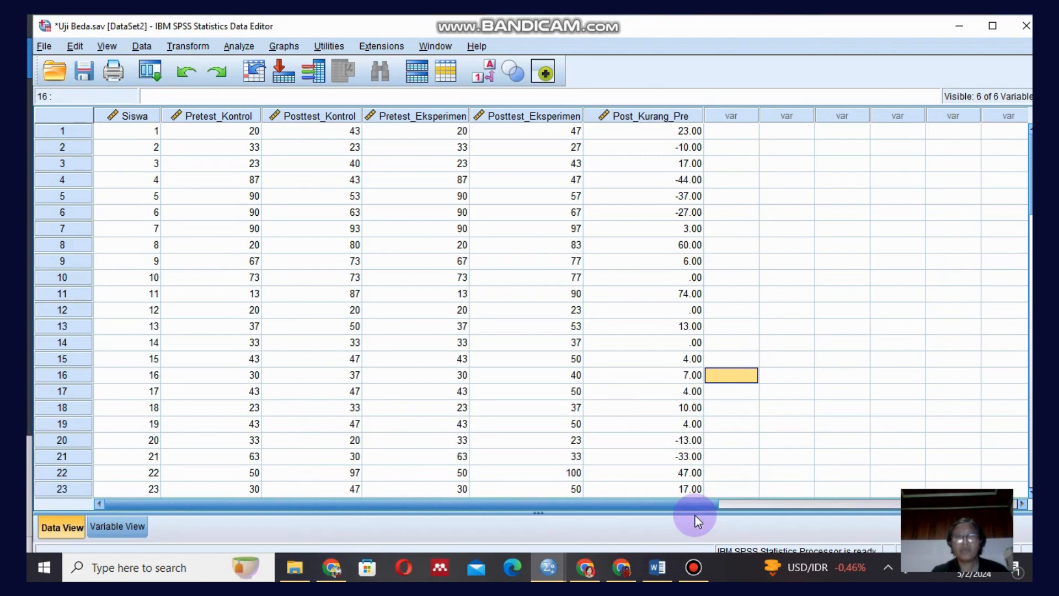
Start computing another new variable with the target name Ideal_Kurang_Pre.
click(184, 47)
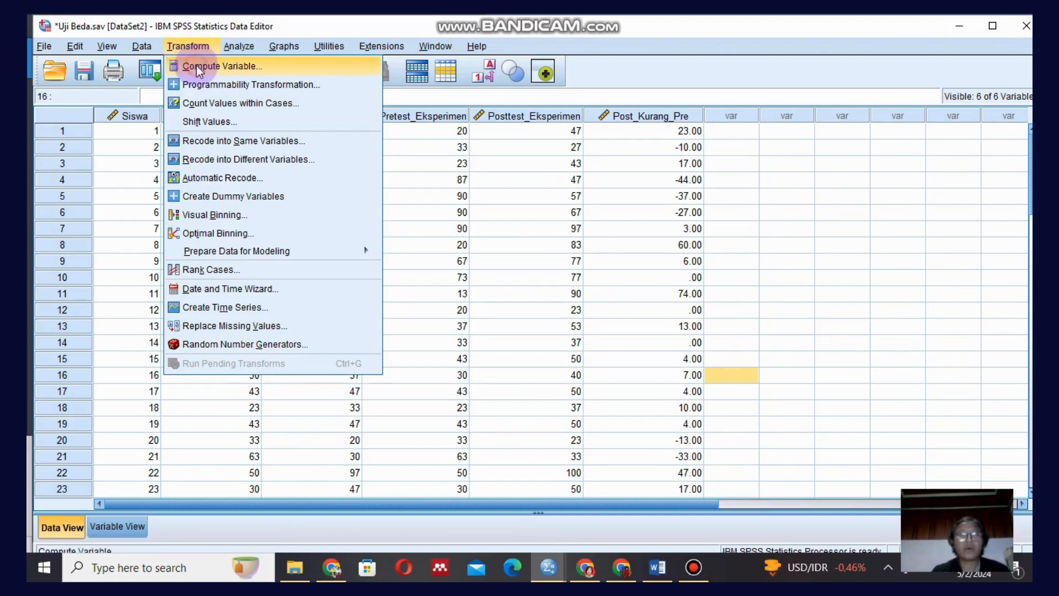
click(196, 65)
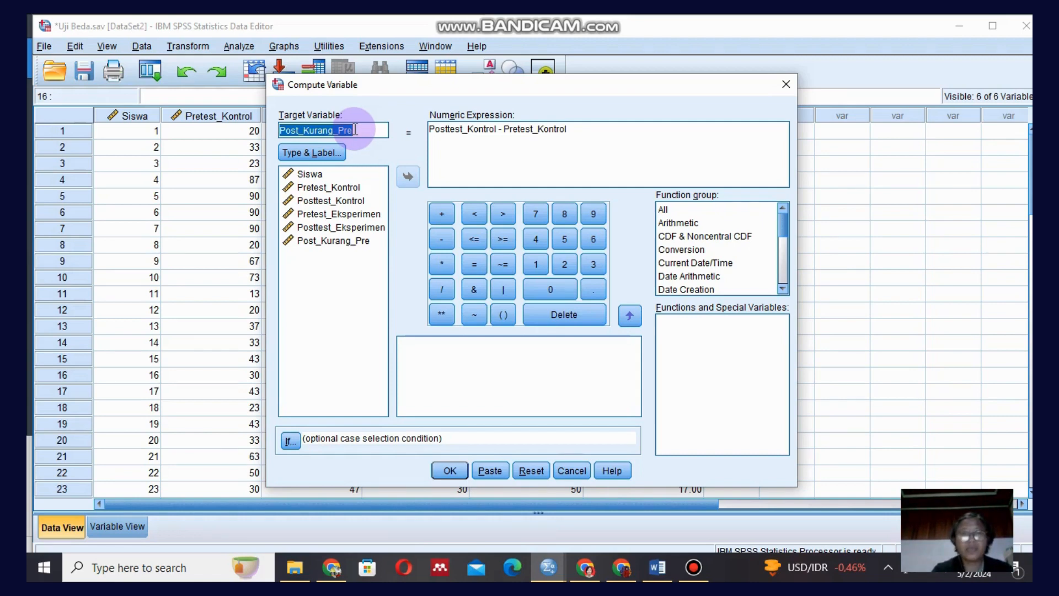
text(Idea)
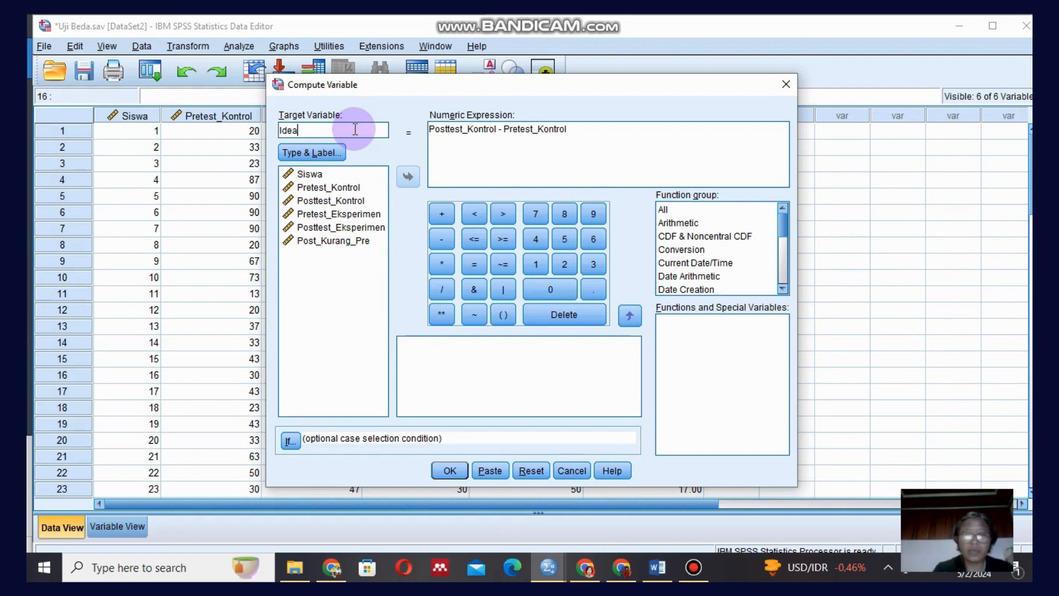
text(l_)
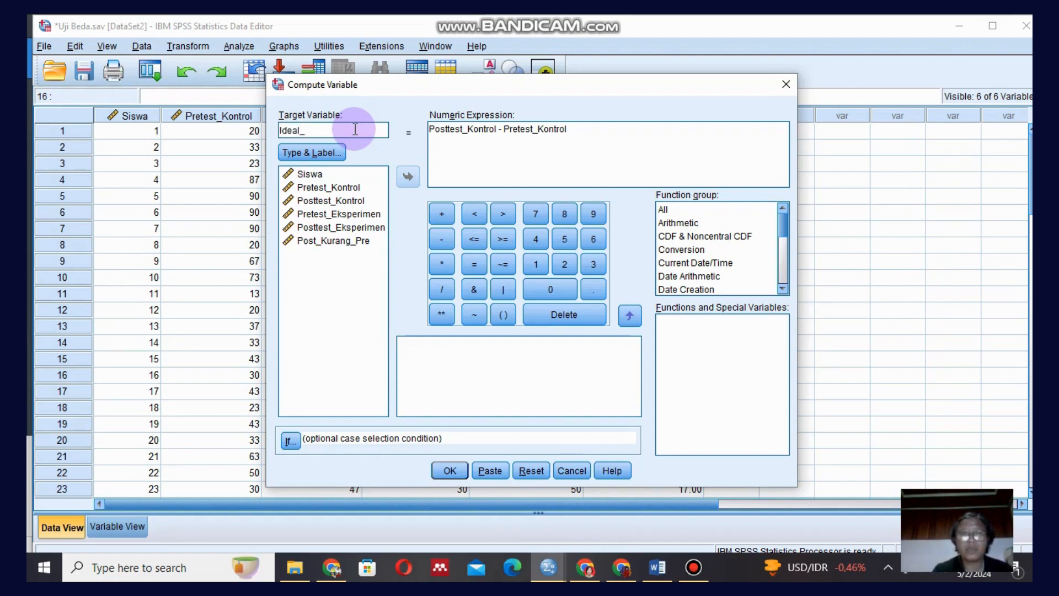
text(Kurang)
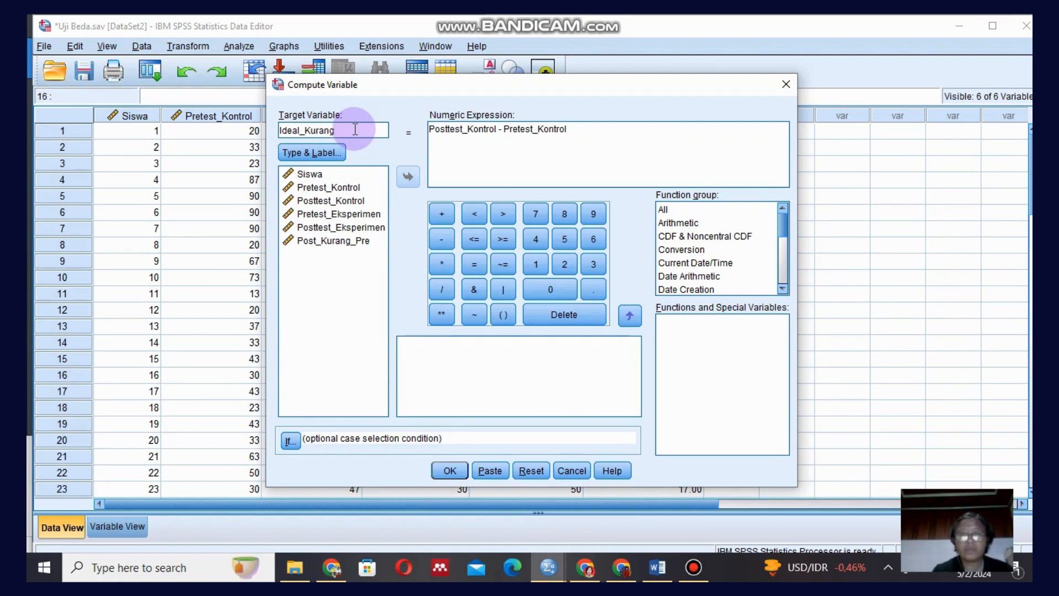
text(_Pre)
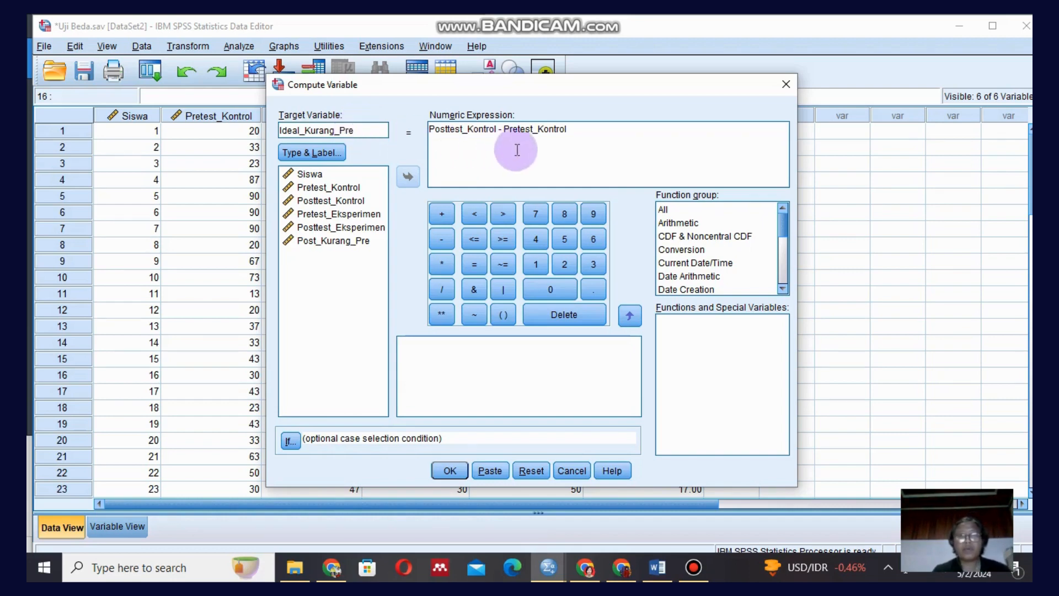
Replace the numeric expression with 100 - Pretest_Kontrol and run the computation of Ideal_Kurang_Pre.
click(574, 130)
drag(574, 130, 428, 133)
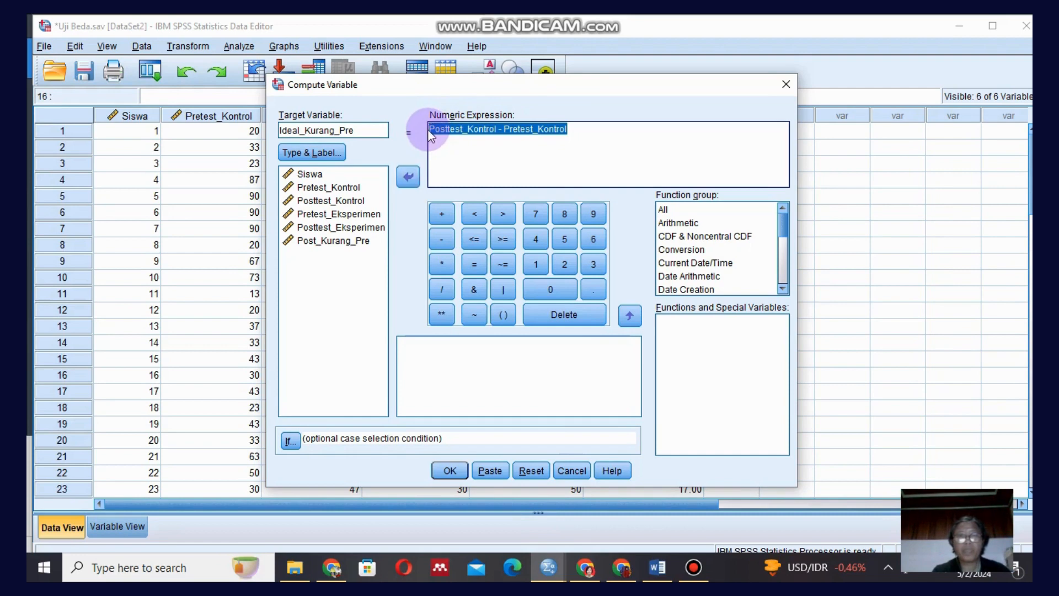
key(Delete)
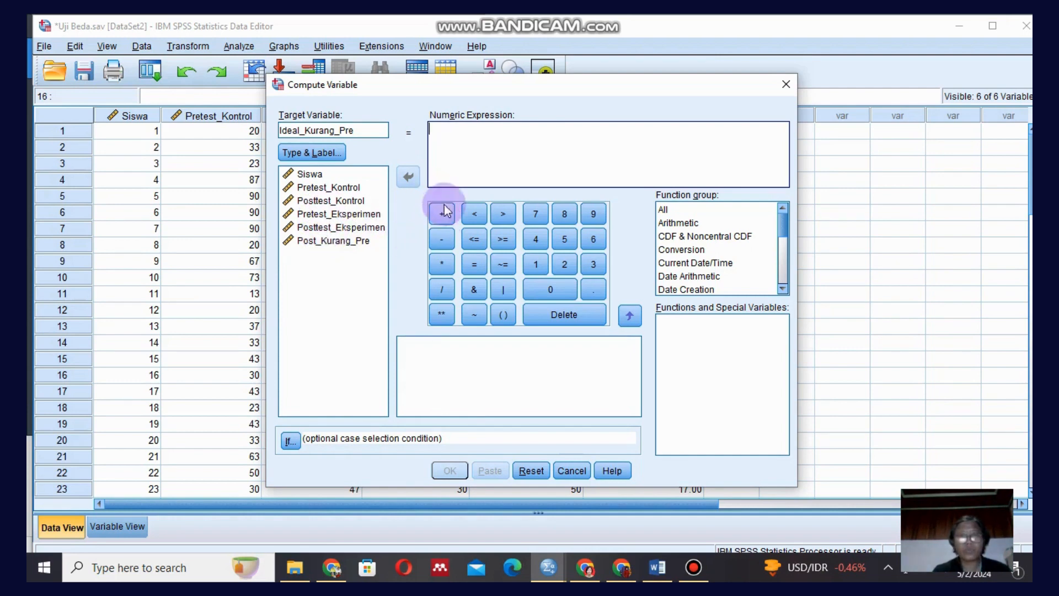
text(1)
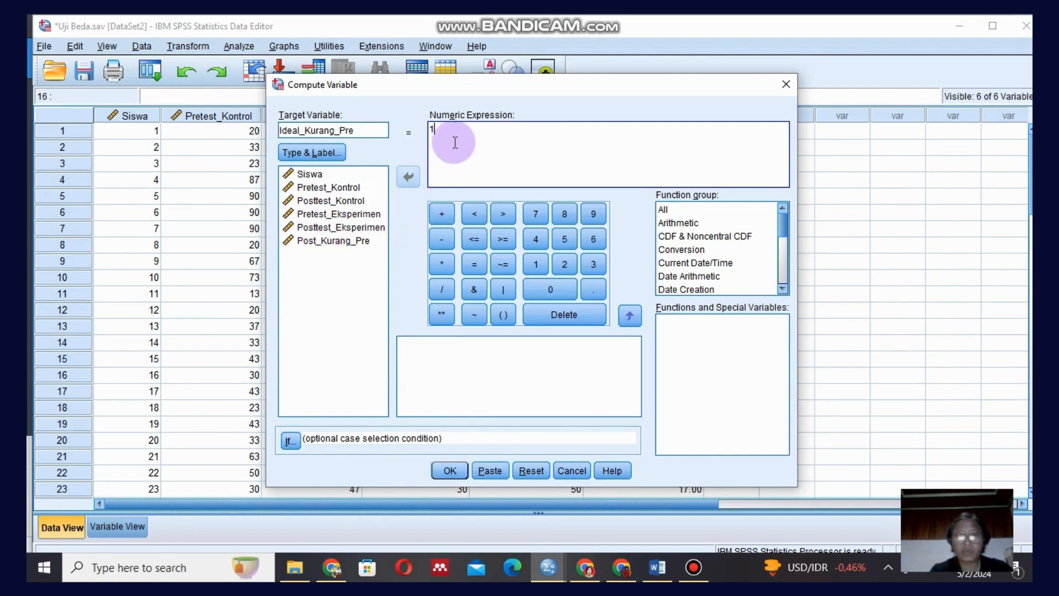
text(00)
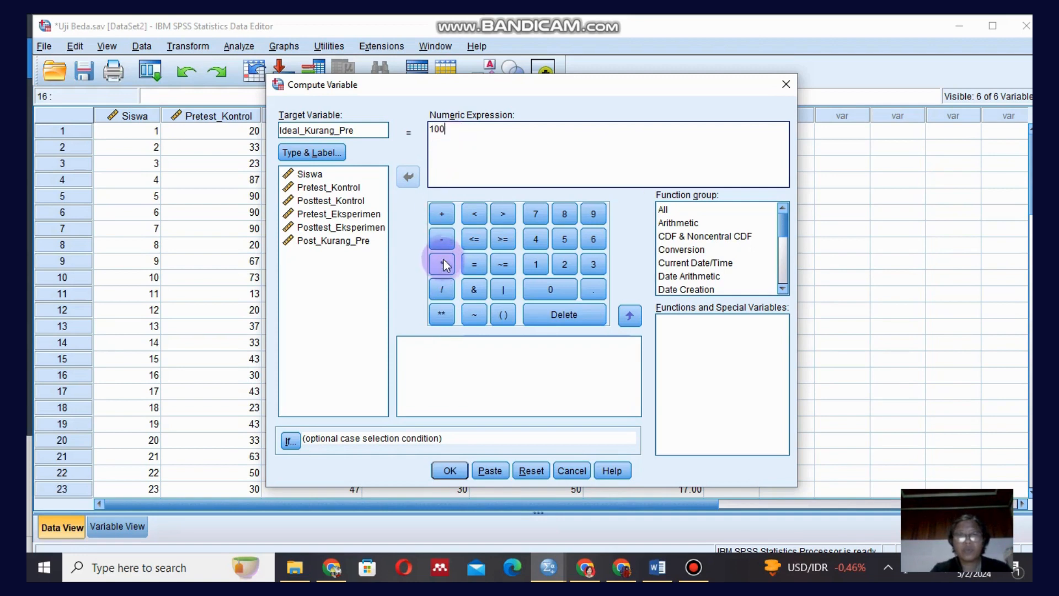
click(441, 239)
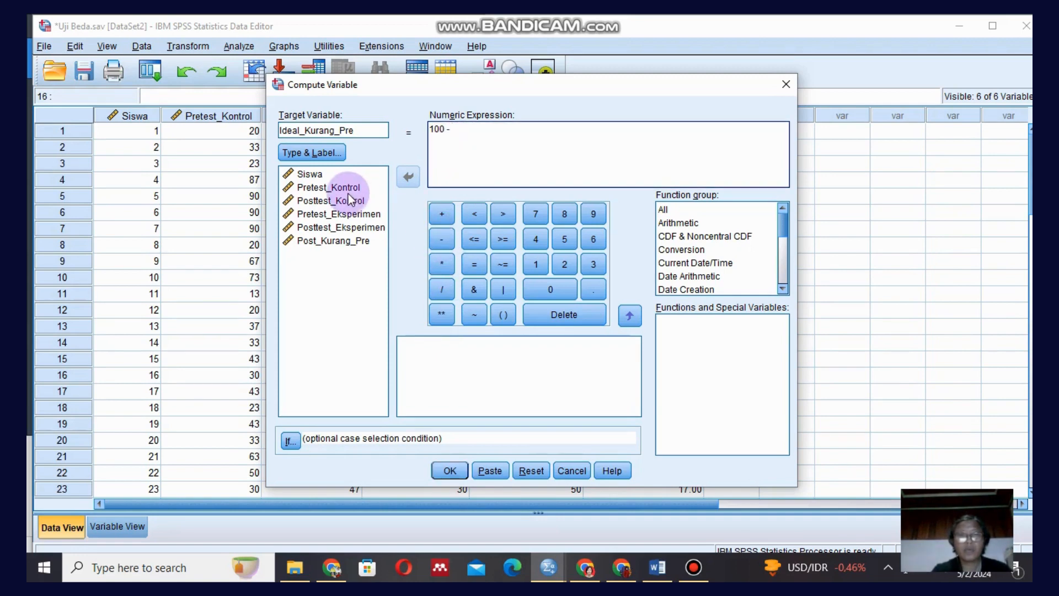
click(346, 187)
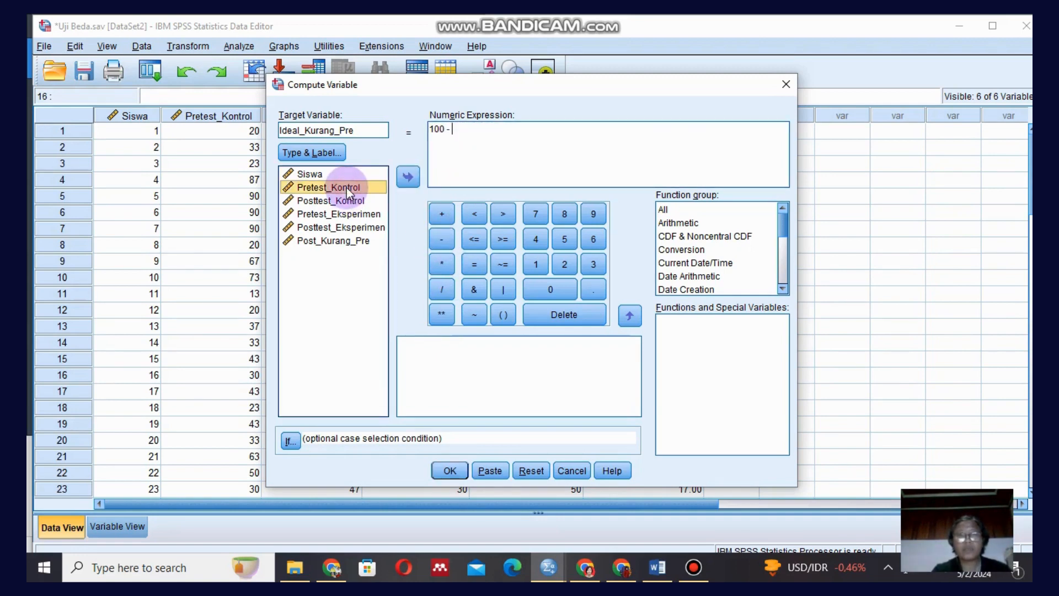
click(408, 176)
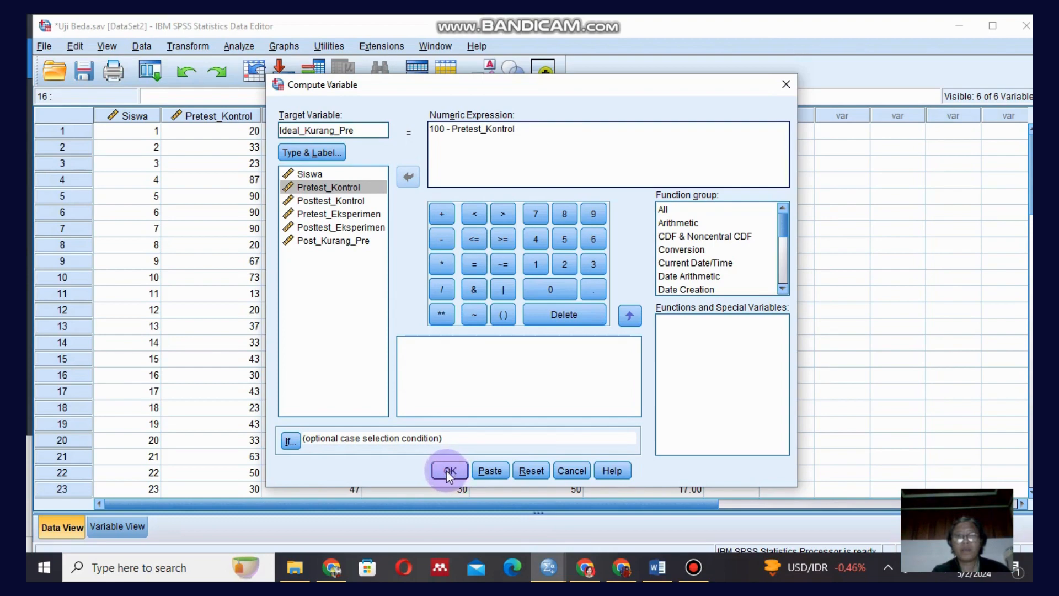
click(449, 470)
Select the COMPUTE log in the output and return to the Uji Beda.sav DataSet2 data.
click(911, 447)
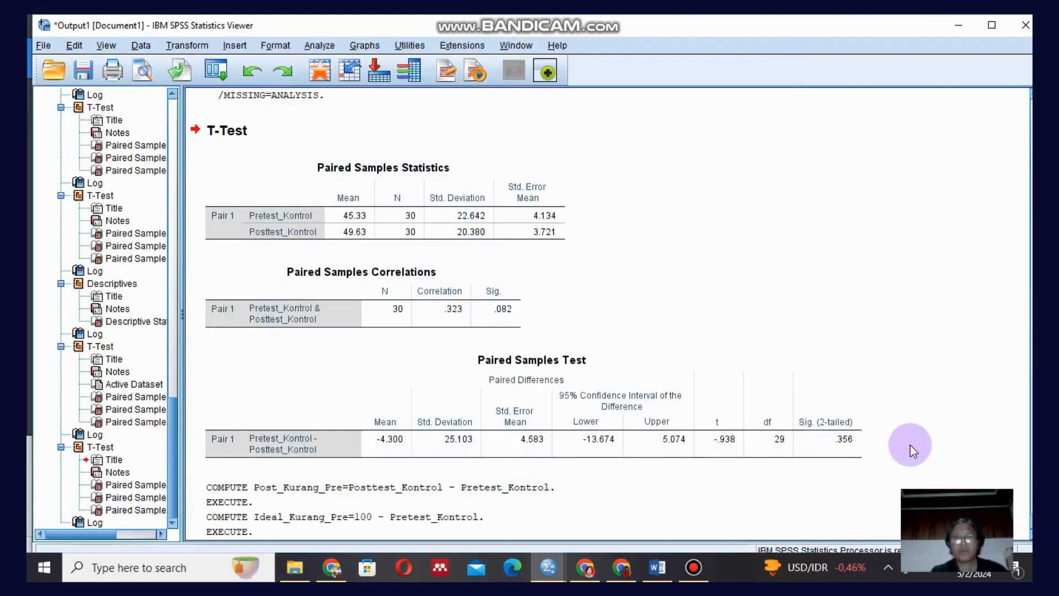
click(461, 532)
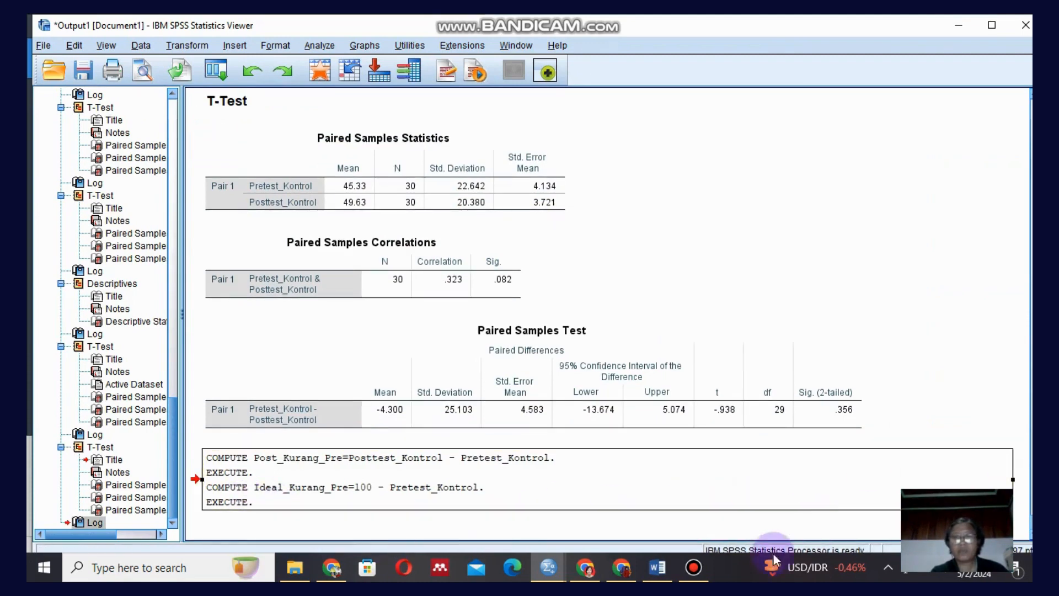
click(547, 571)
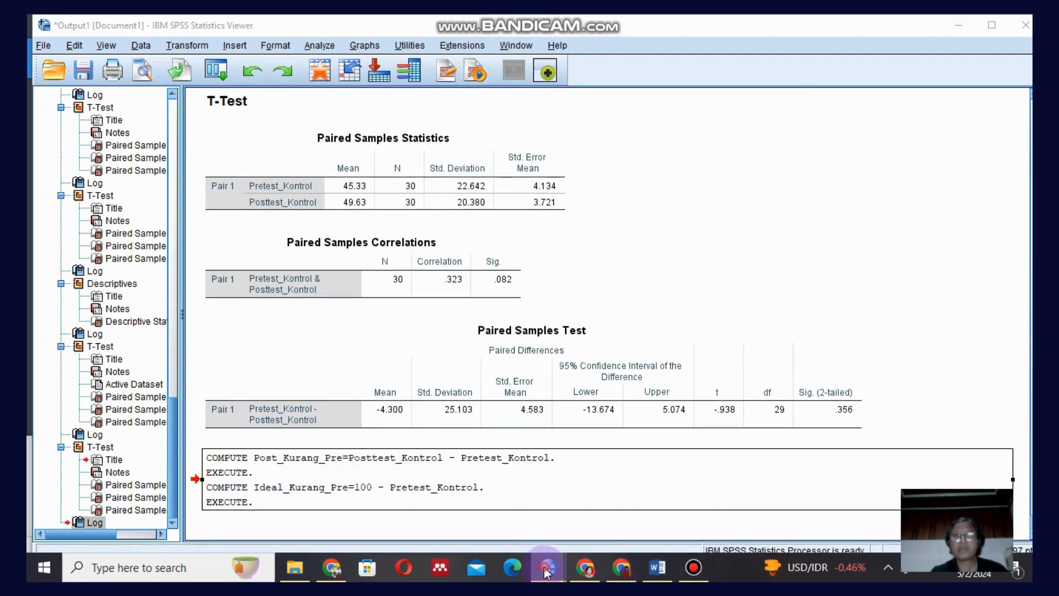
click(709, 521)
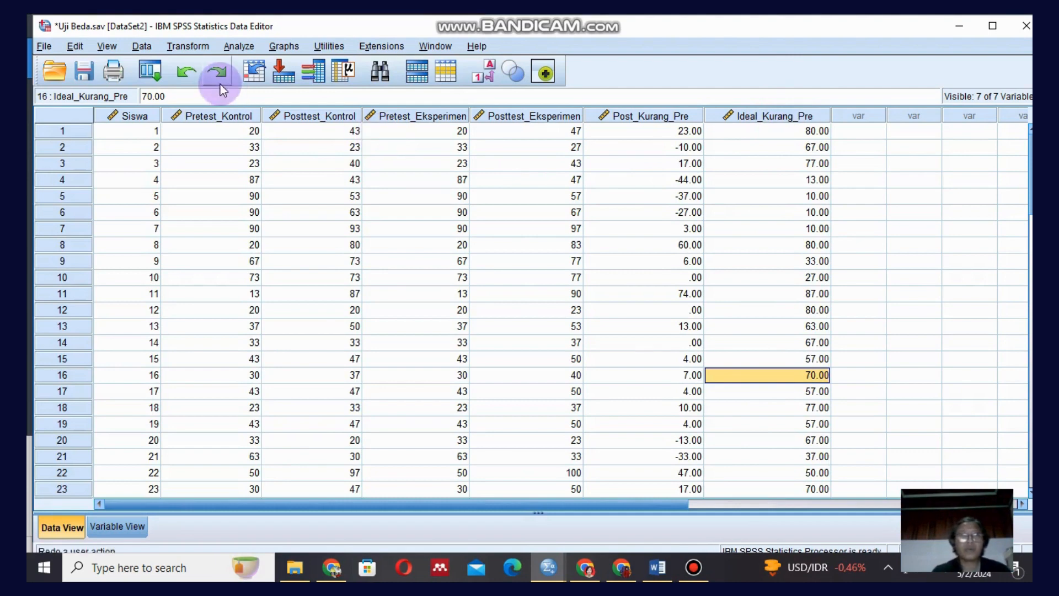
Start computing a further new variable with the target name NGain.
click(187, 46)
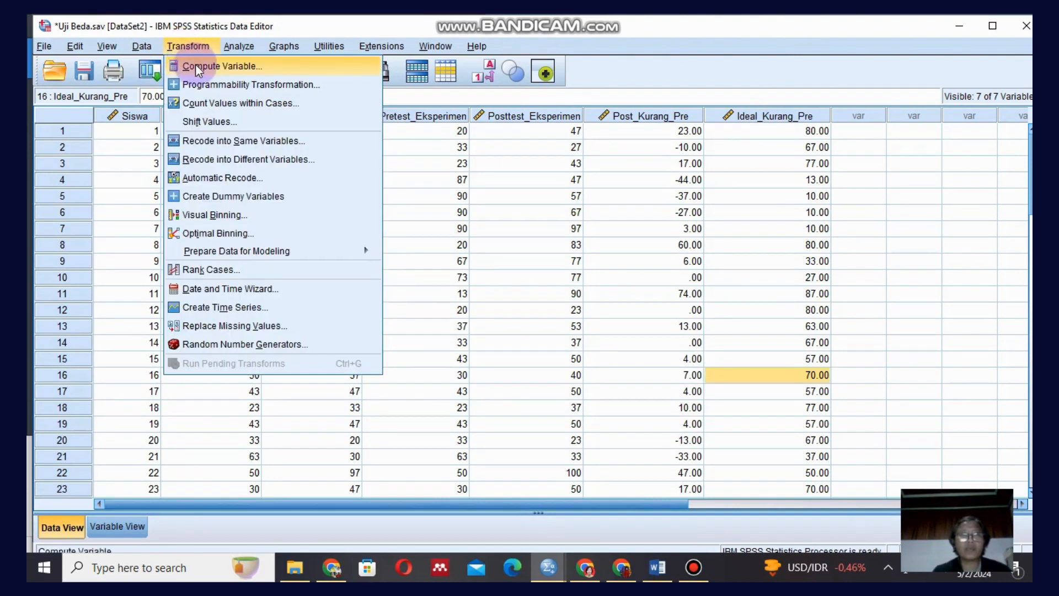
click(196, 66)
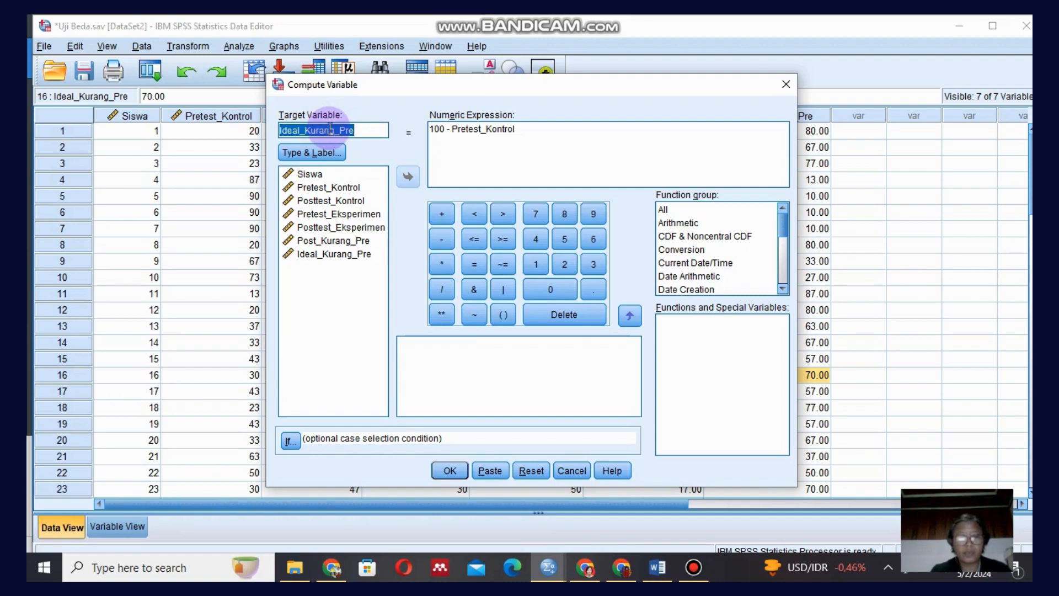
text(N)
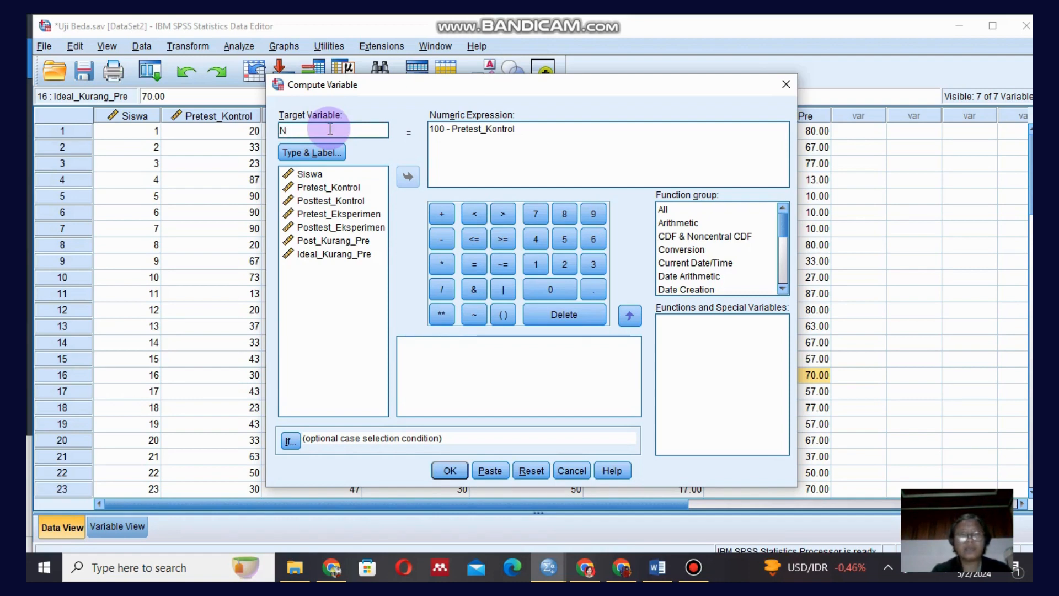
text(Gai)
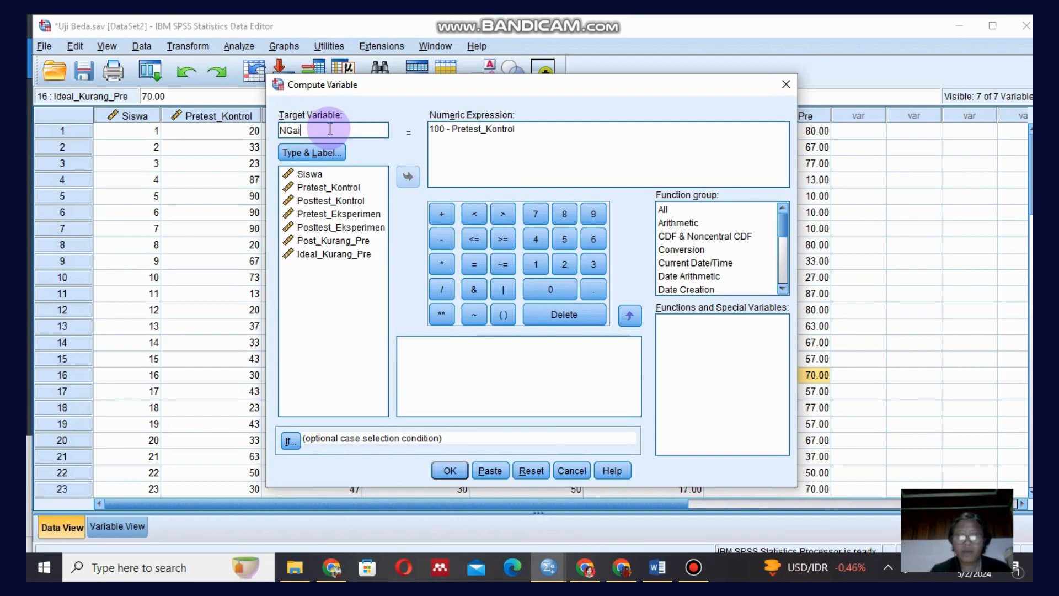
text(n)
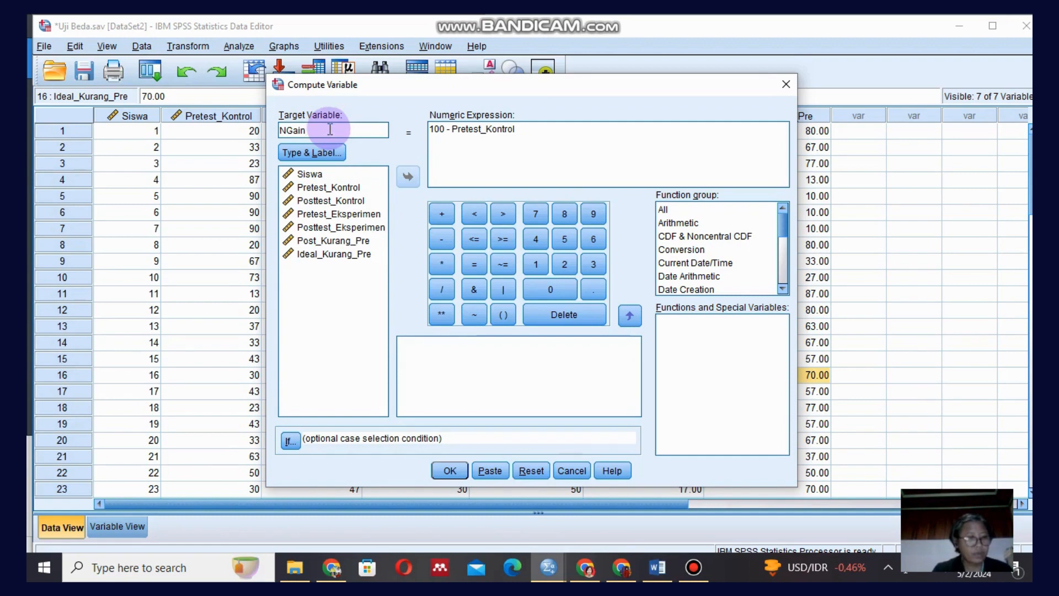
click(346, 200)
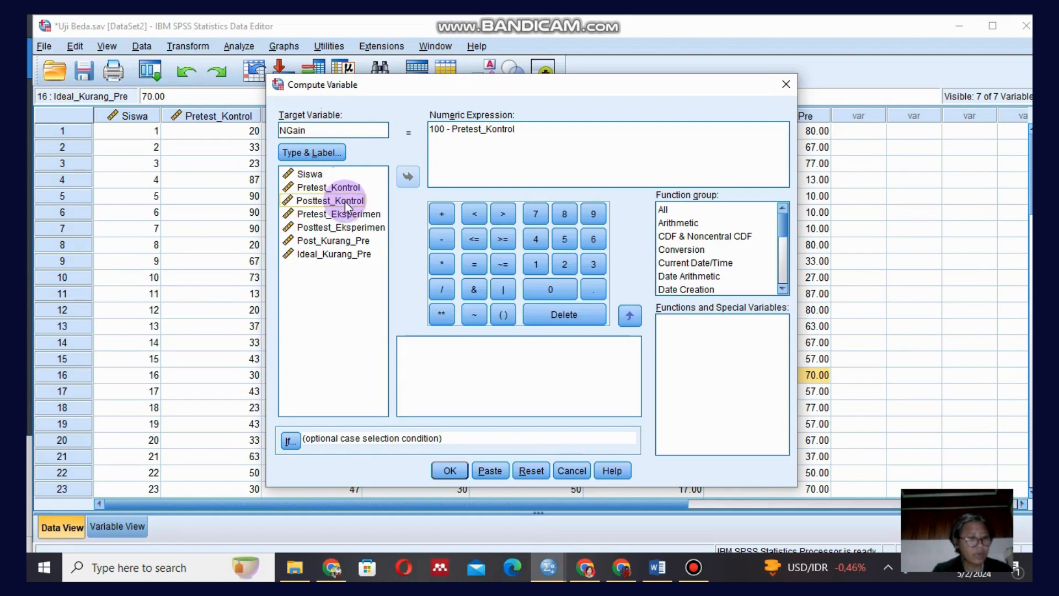
click(346, 215)
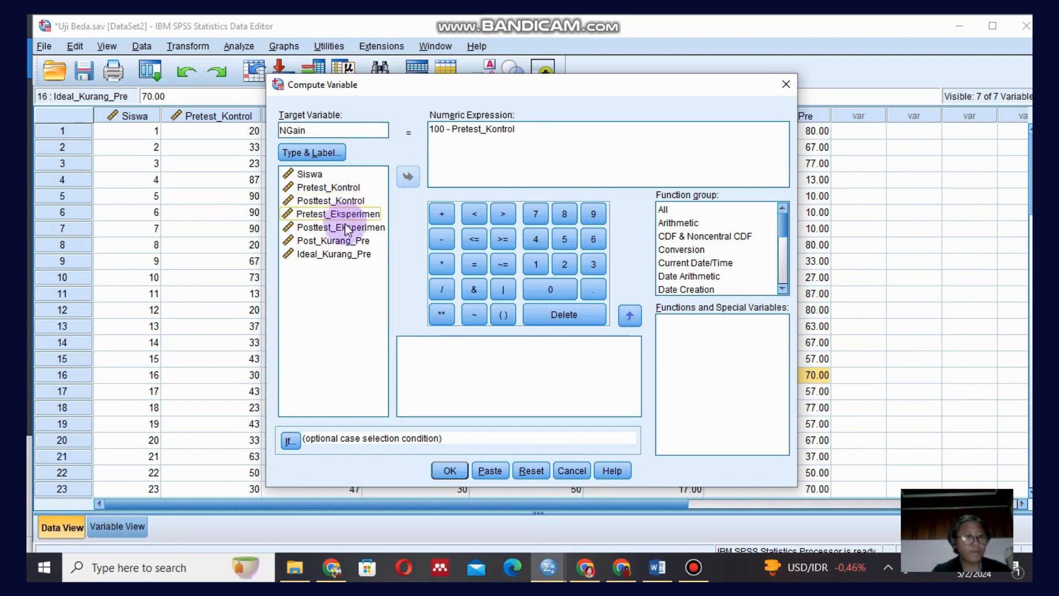
click(330, 247)
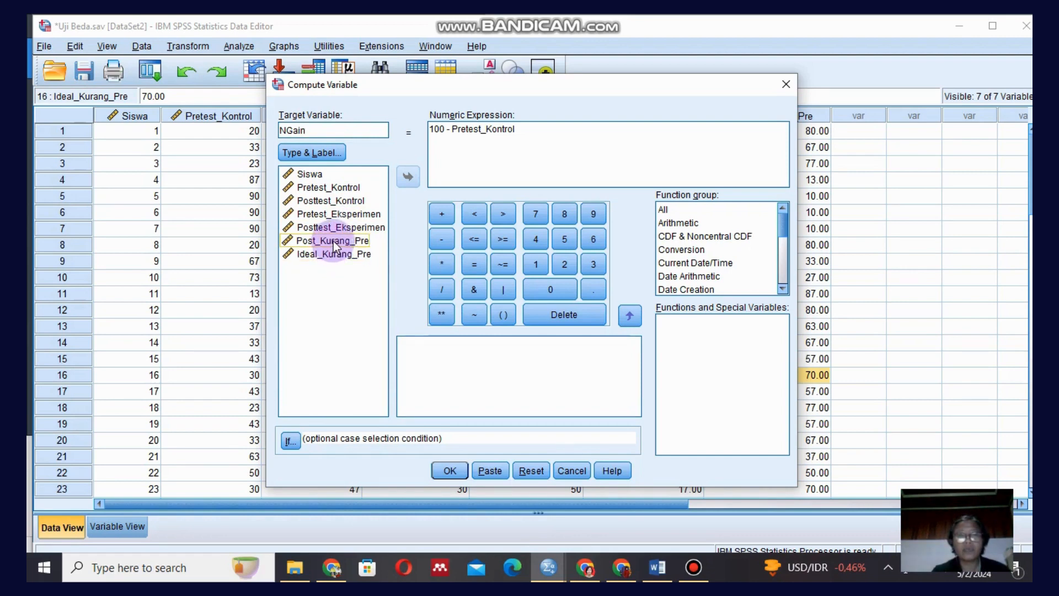
click(335, 246)
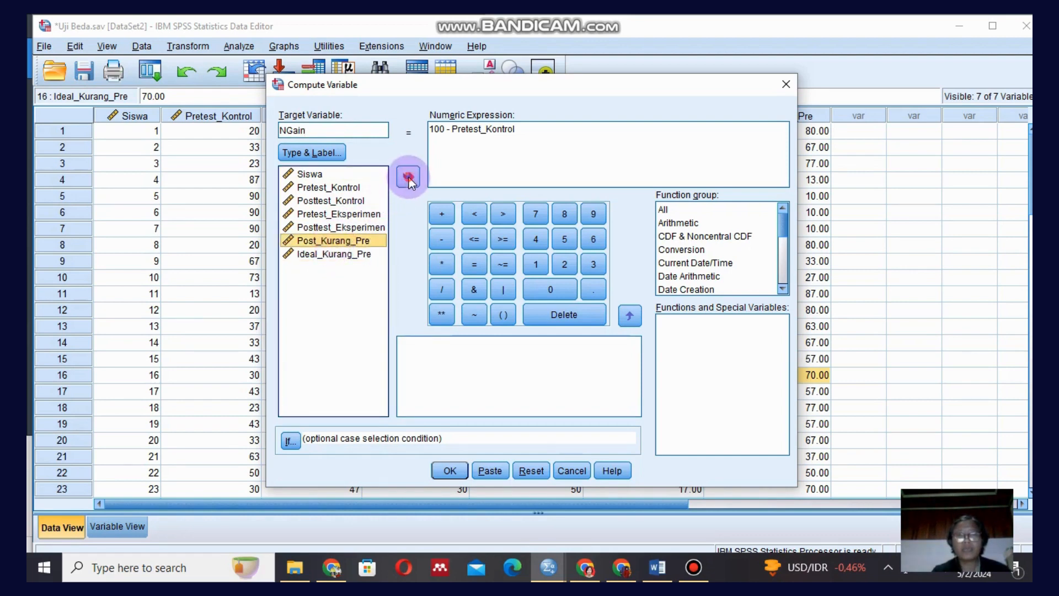
click(408, 178)
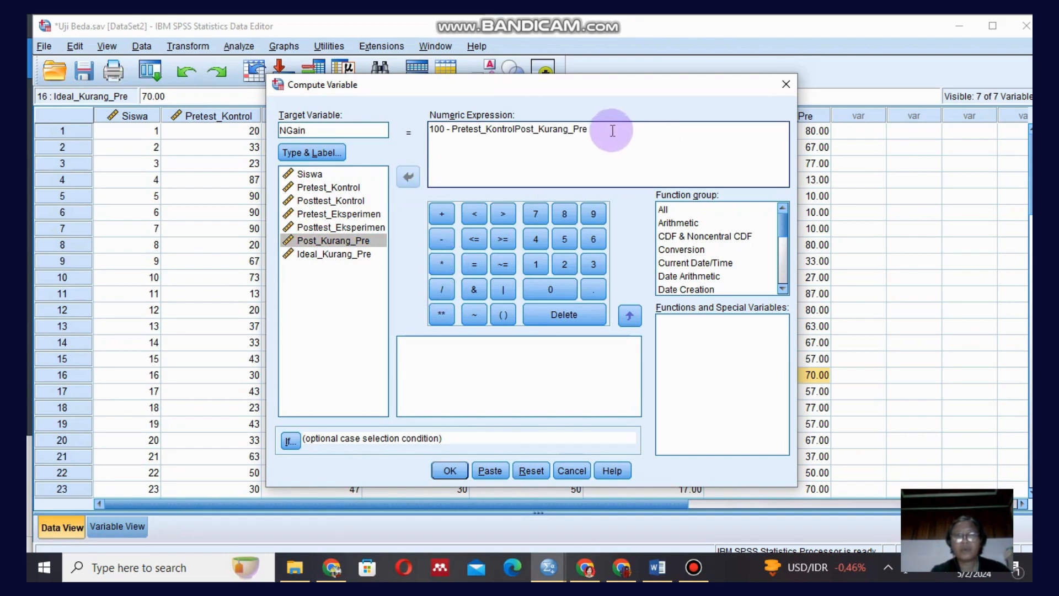
Clear the old numeric expression and begin the NGain formula with Post_Kurang_Pre followed by the division operator.
drag(610, 130, 408, 129)
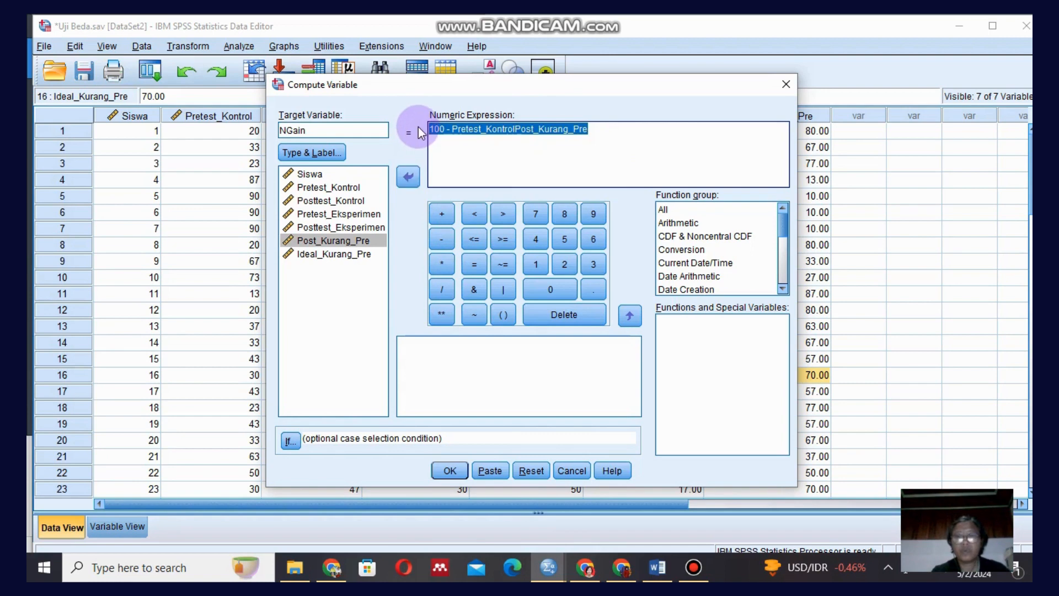
key(Delete)
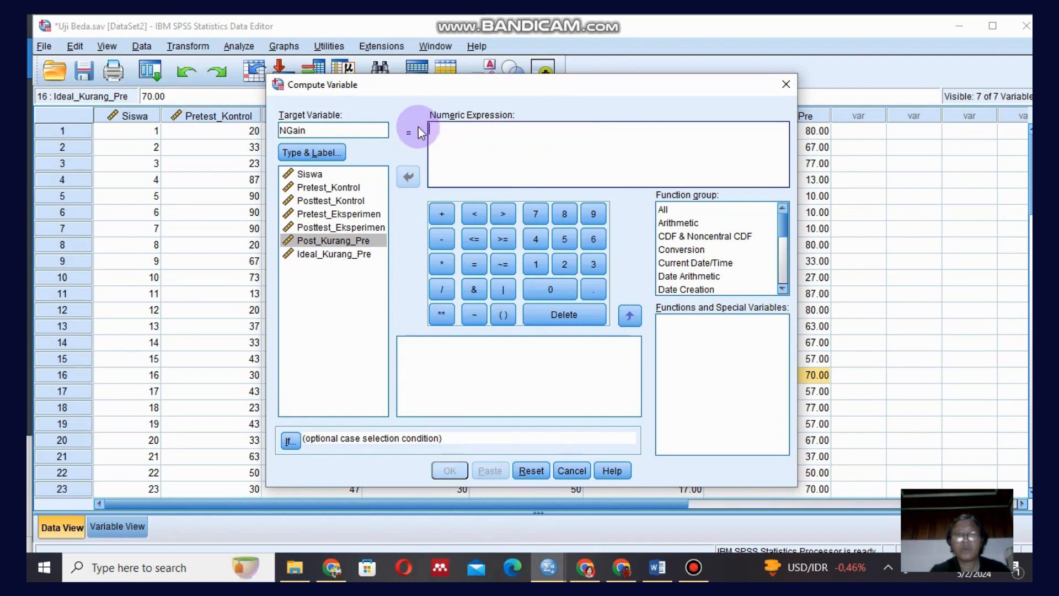
click(356, 239)
click(408, 176)
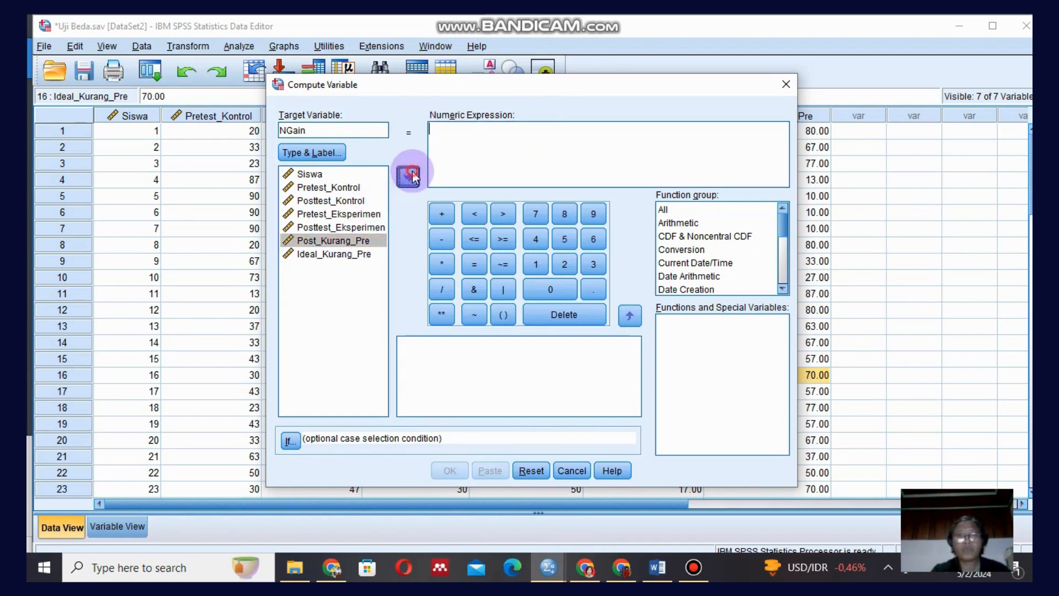
click(442, 288)
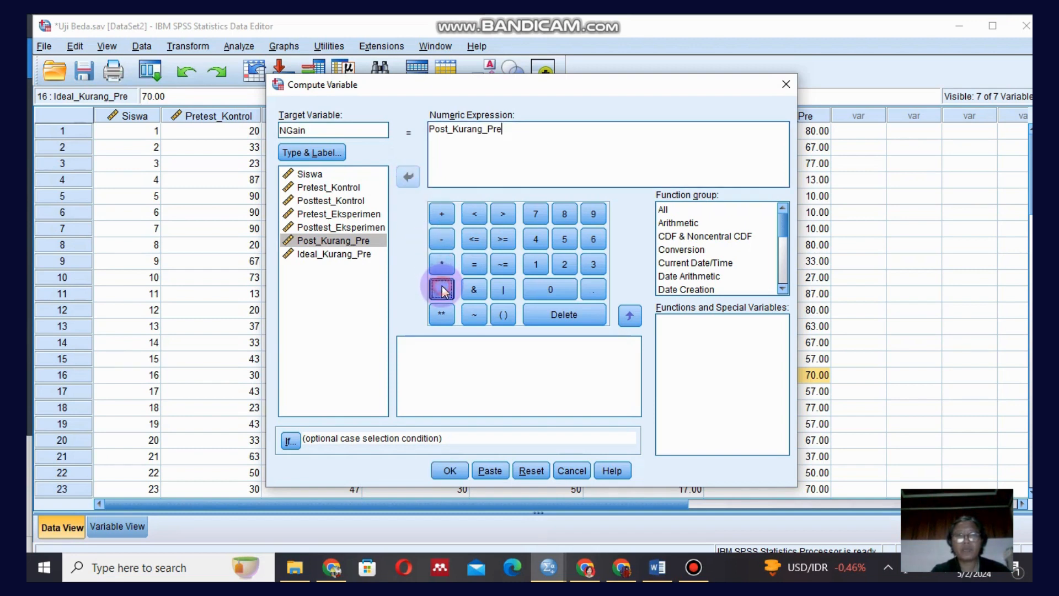
Complete the NGain expression as Post_Kurang_Pre / Ideal_Kurang_Pre and run the computation.
click(362, 255)
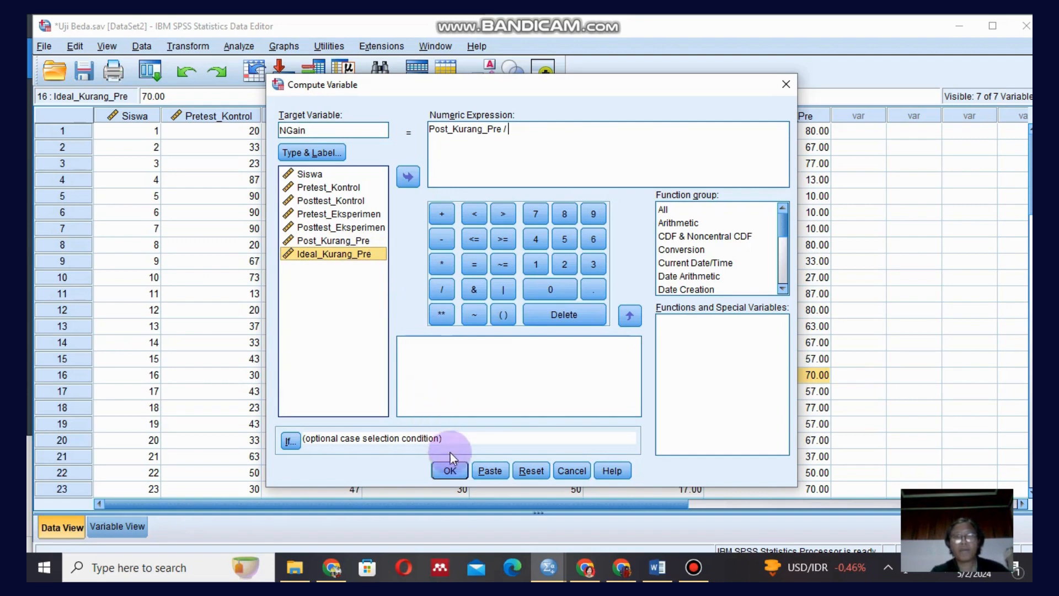
click(451, 471)
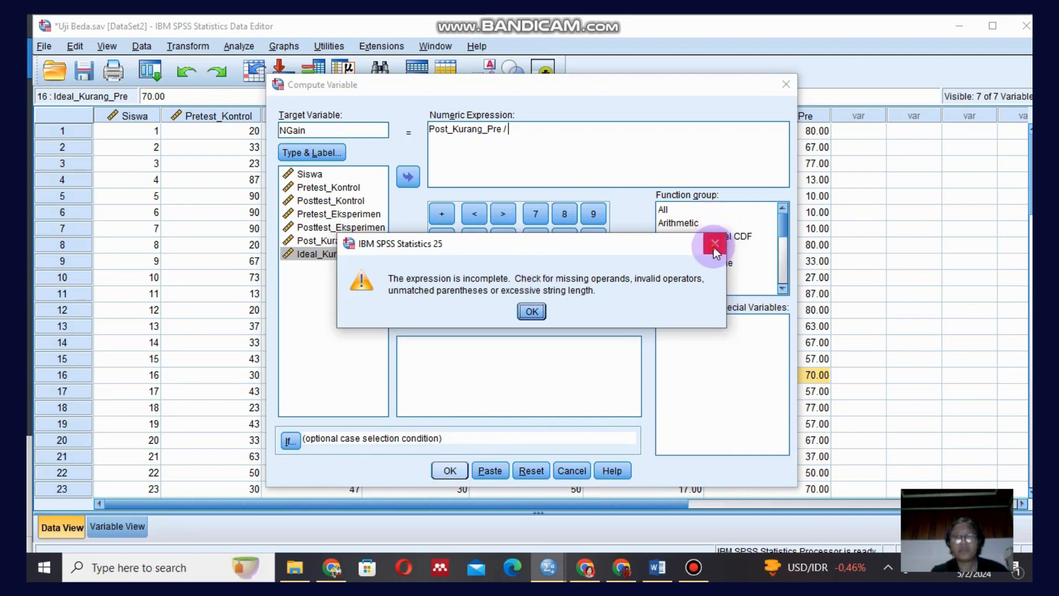
key(Return)
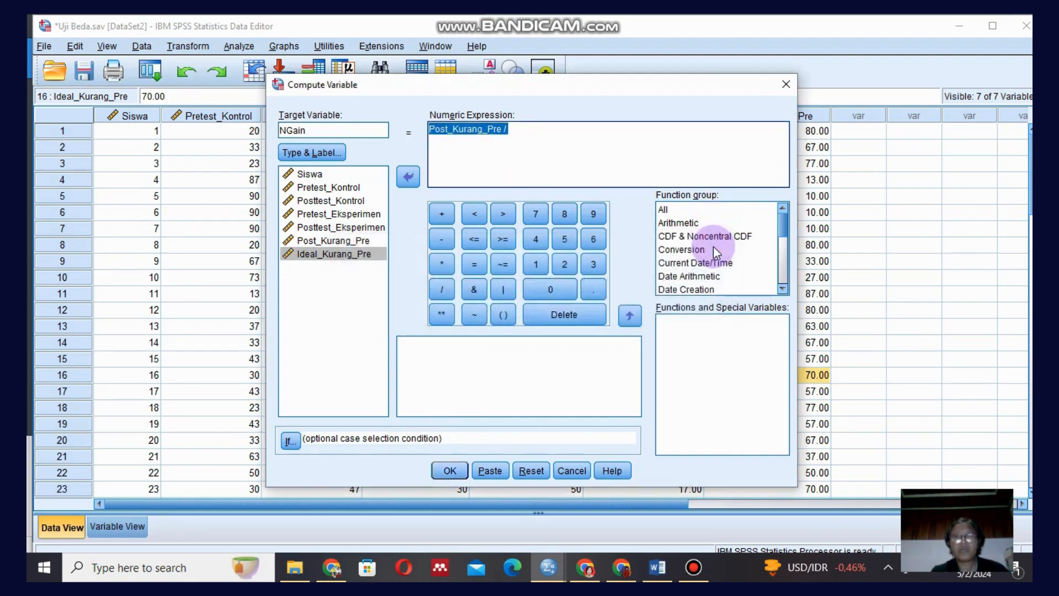
click(517, 134)
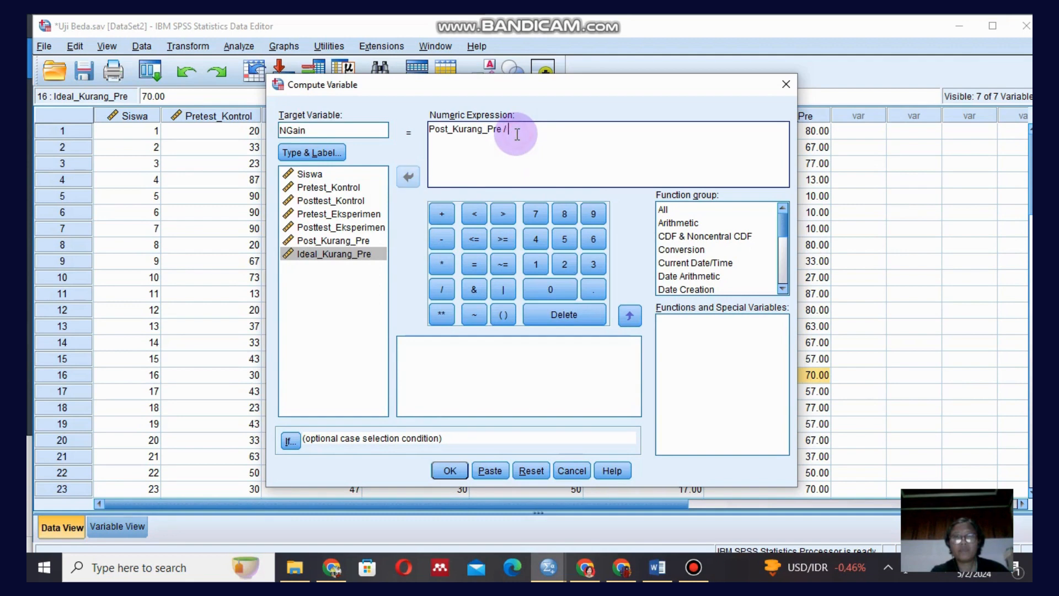
click(347, 253)
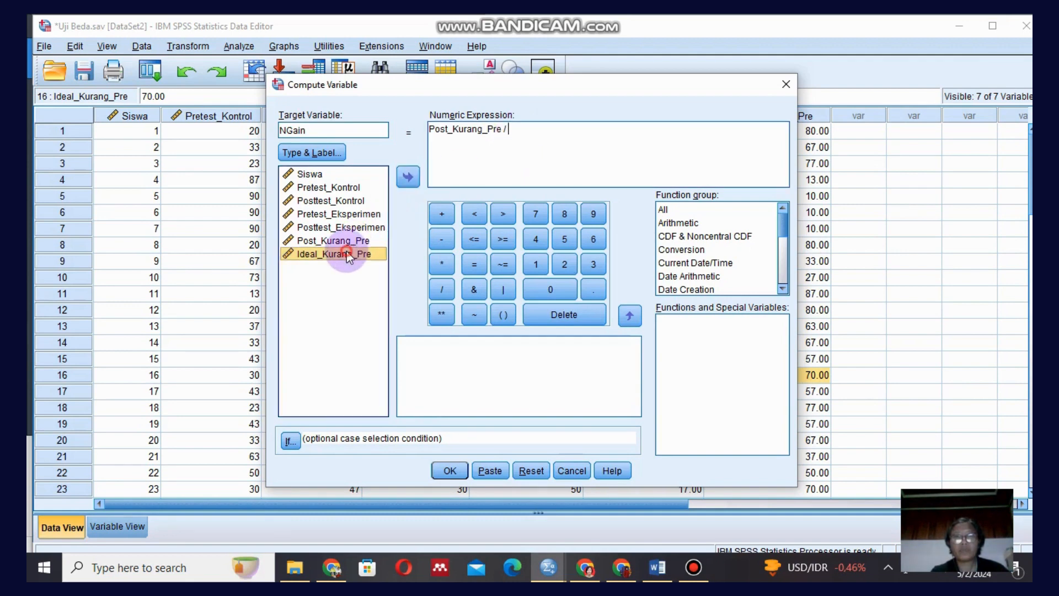
click(408, 178)
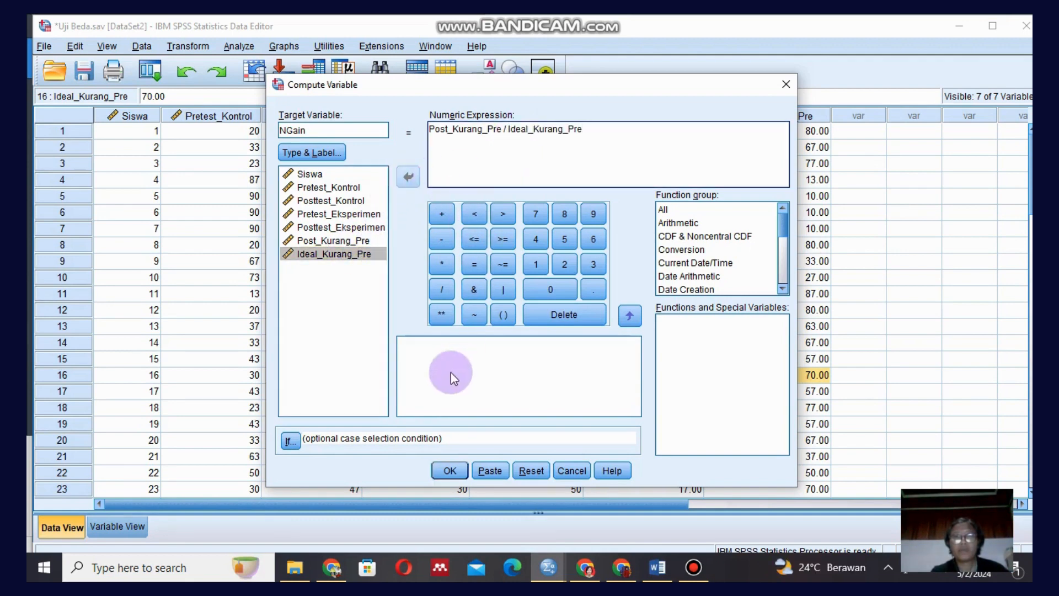
click(448, 469)
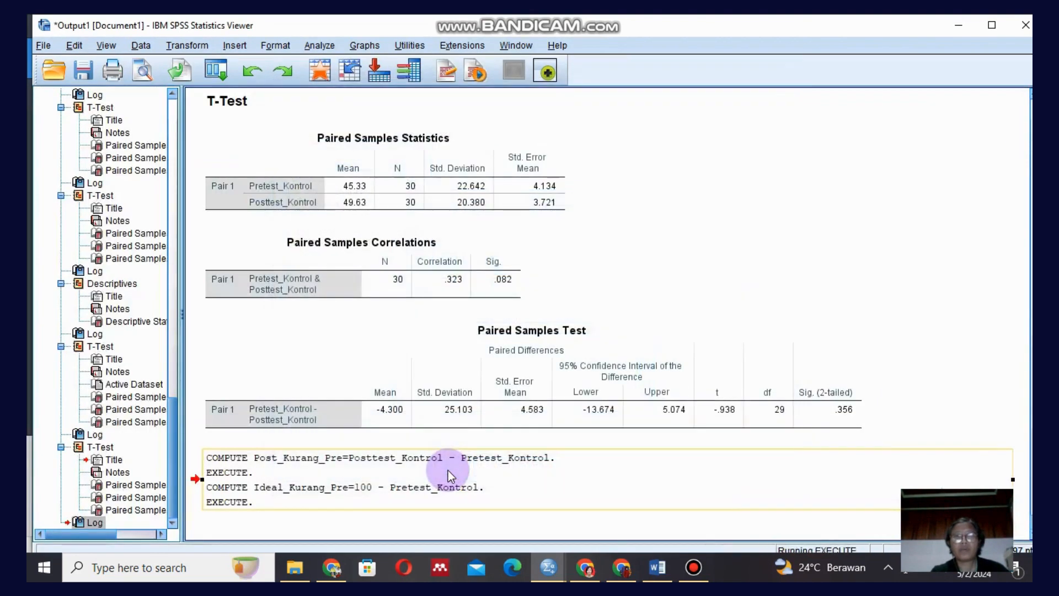
Return to the Uji Beda.sav DataSet2 data and start computing another variable with the target name NGainPersen.
click(617, 445)
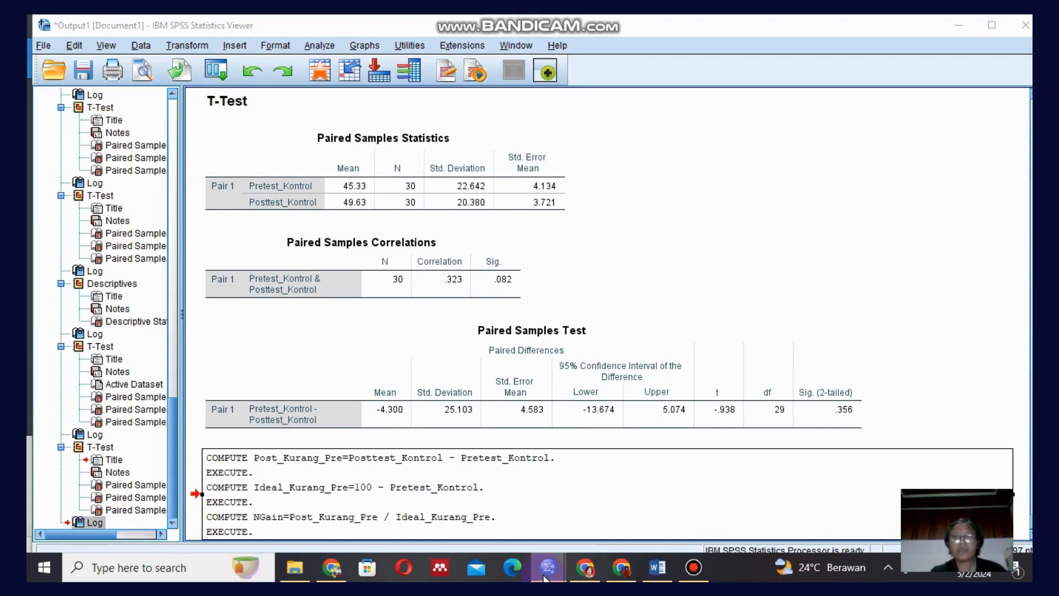
mouse_move(544, 577)
click(712, 518)
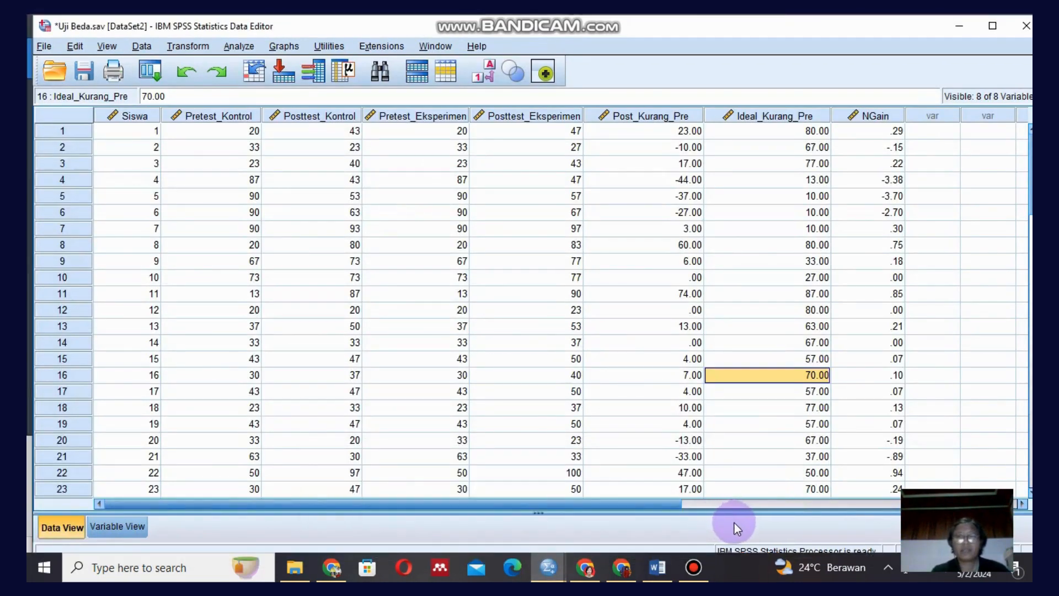
click(186, 48)
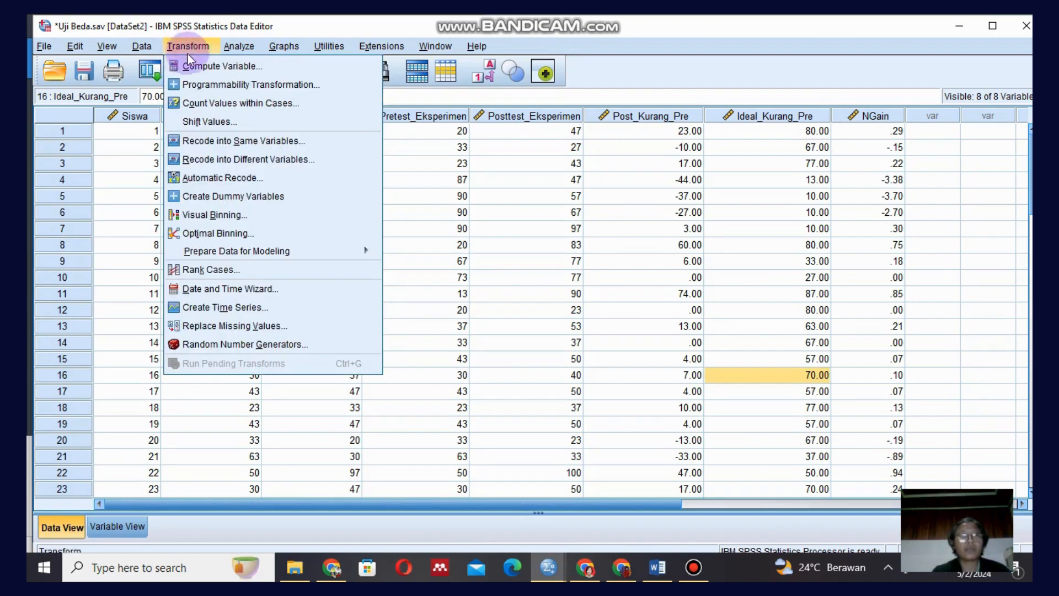
click(194, 65)
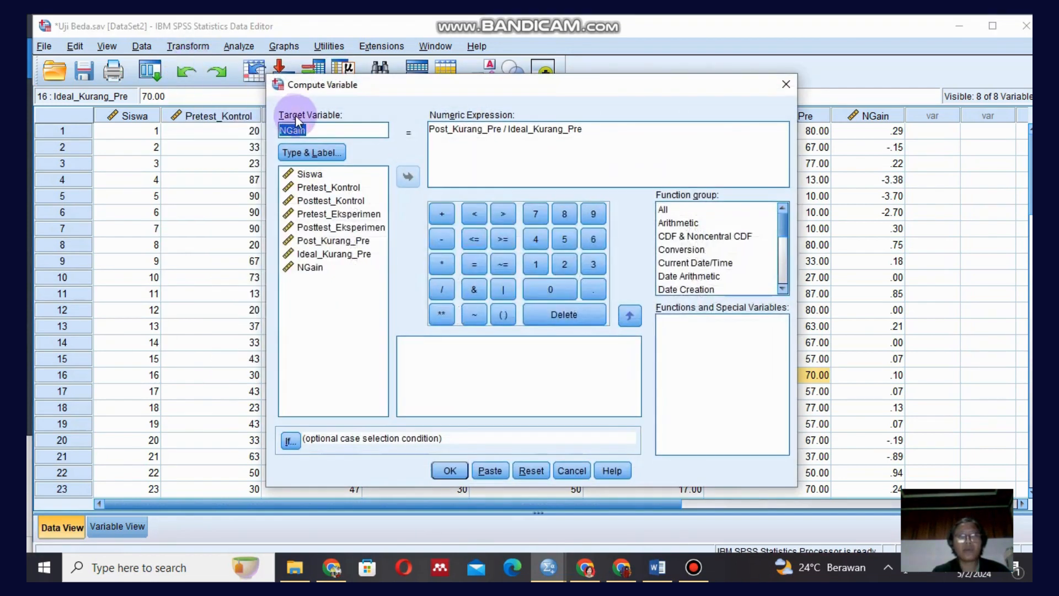
click(308, 130)
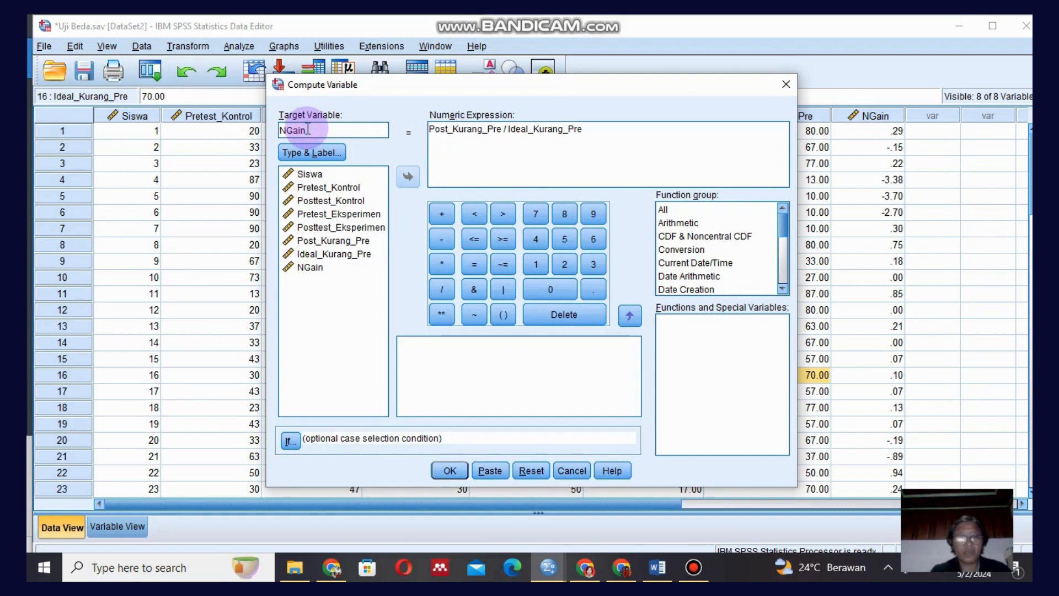
text(Perse)
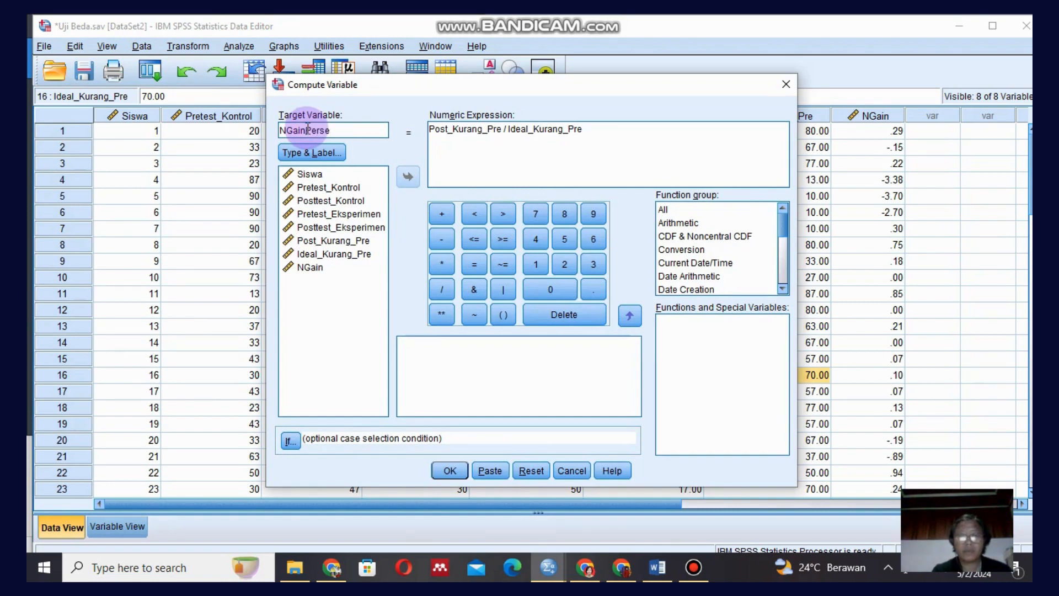
text(n)
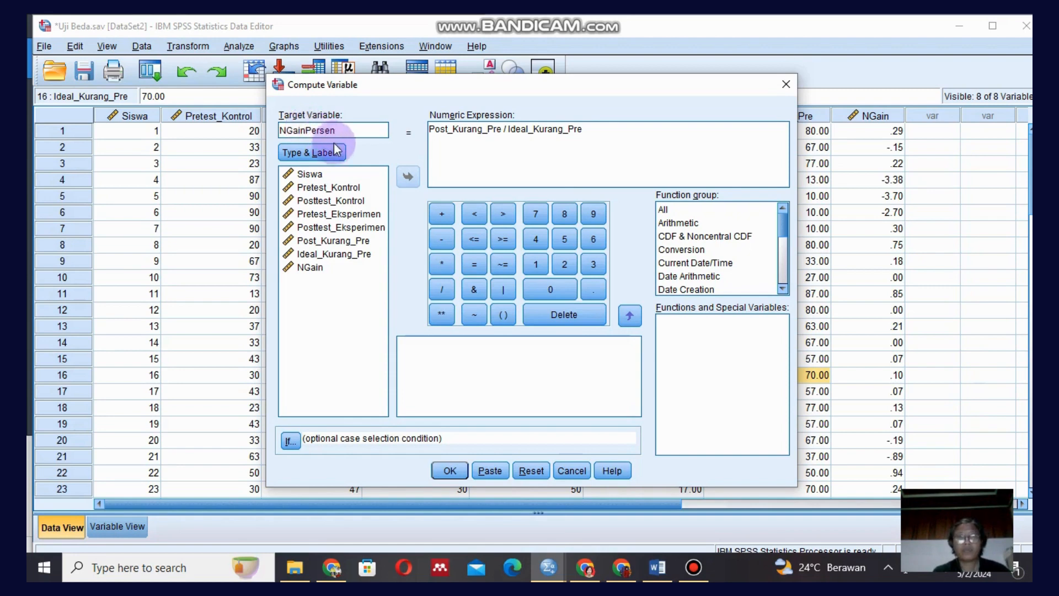
Replace the numeric expression with NGain * 100 and run the computation of NGainPersen.
click(585, 138)
drag(585, 133, 431, 131)
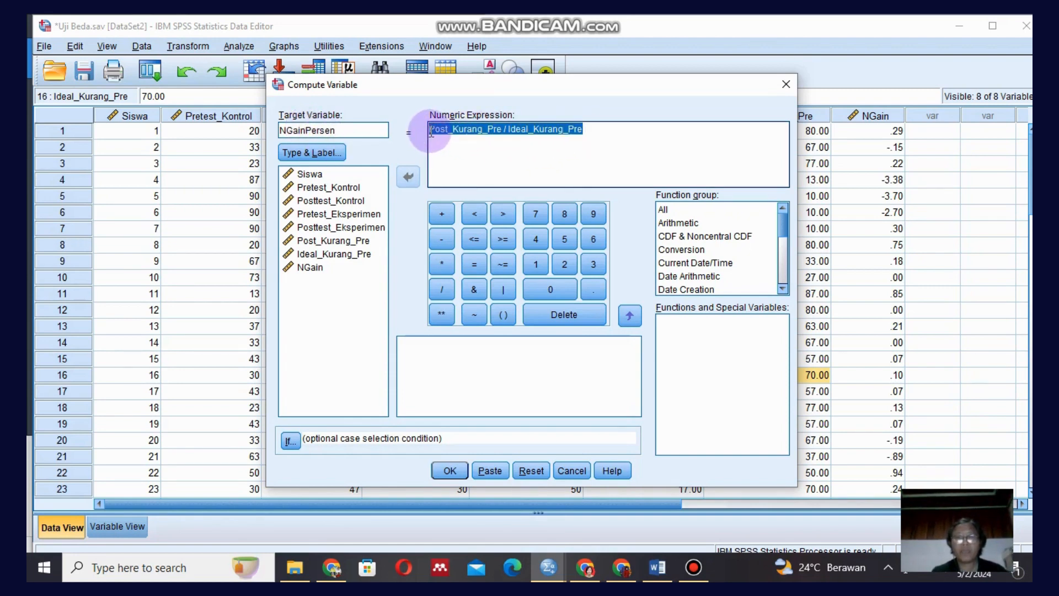
key(BackSpace)
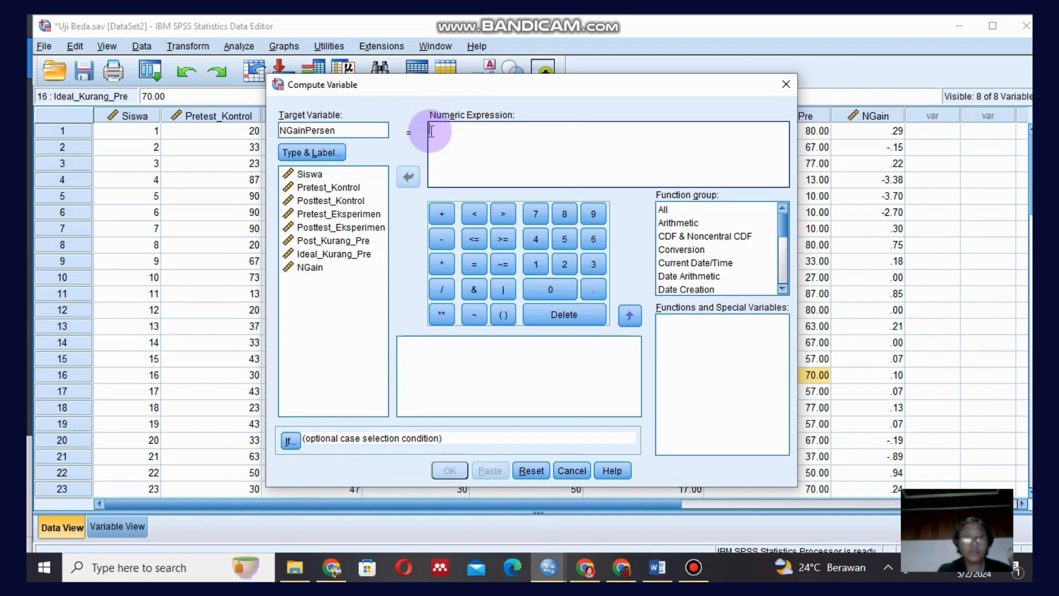
click(310, 269)
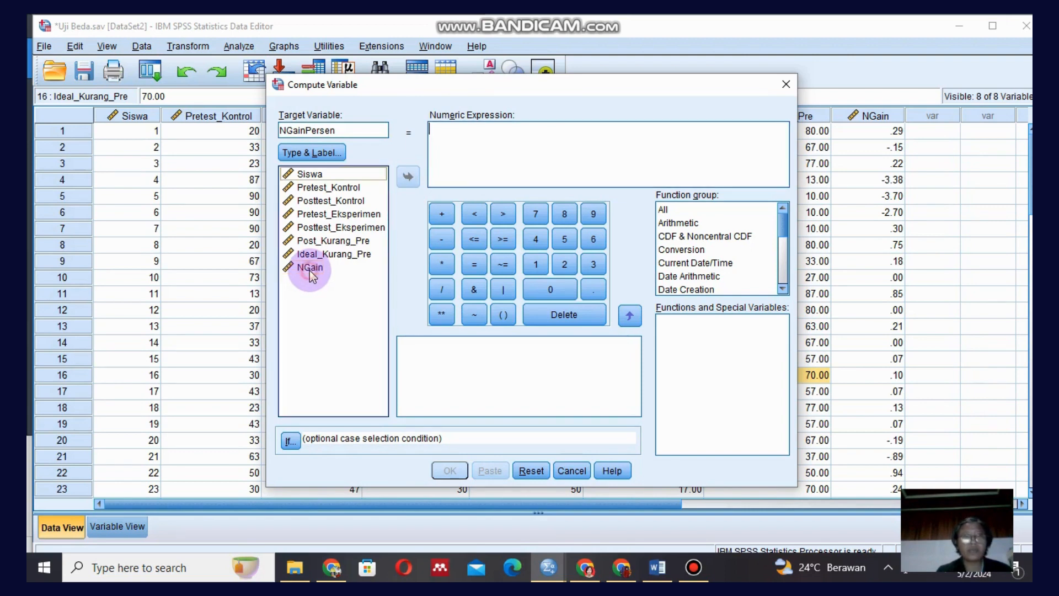
click(408, 177)
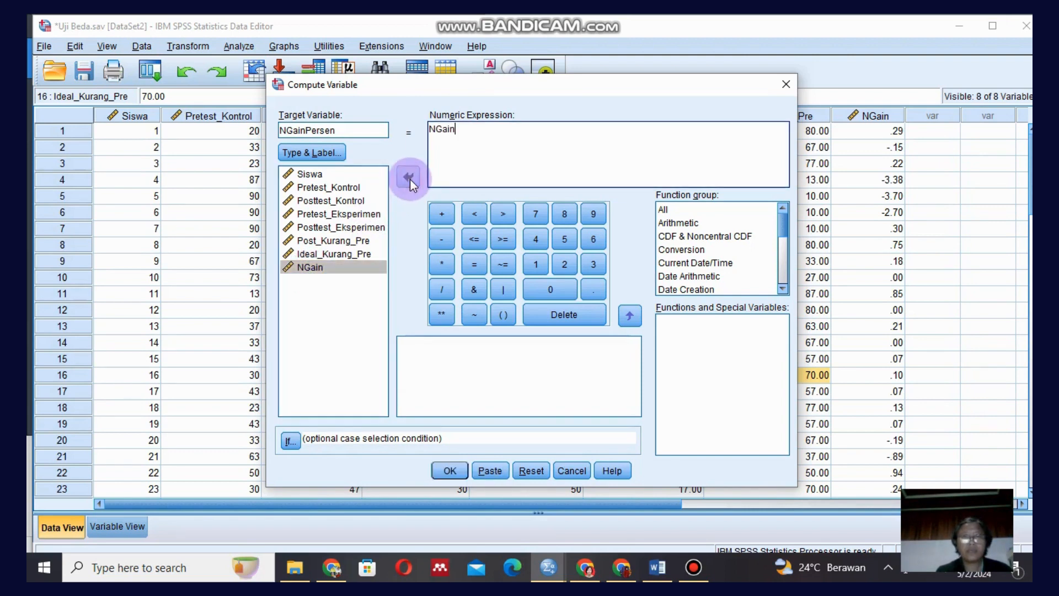
click(443, 264)
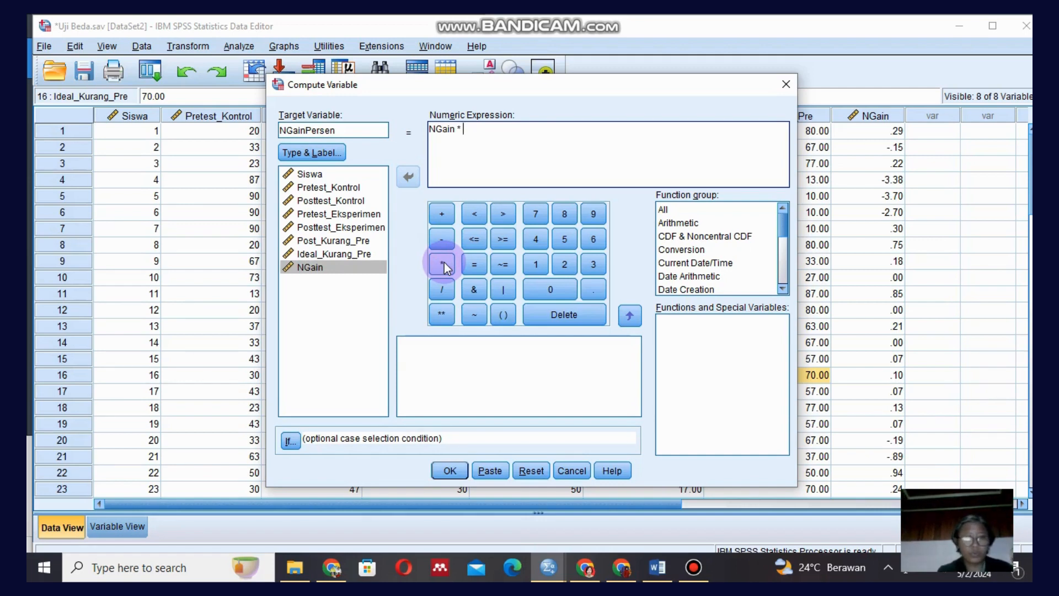
text(100)
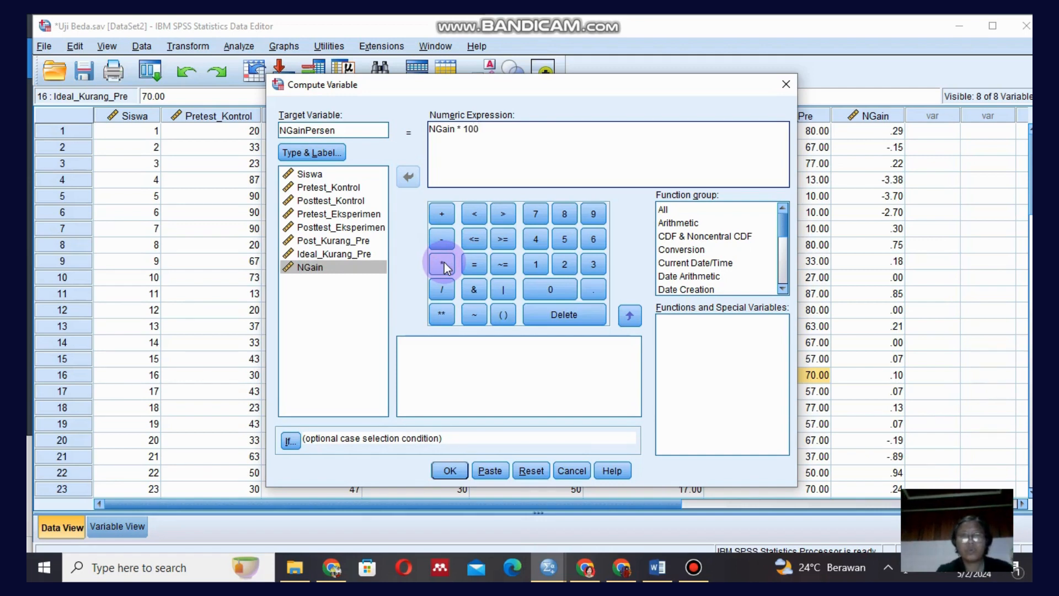
click(450, 470)
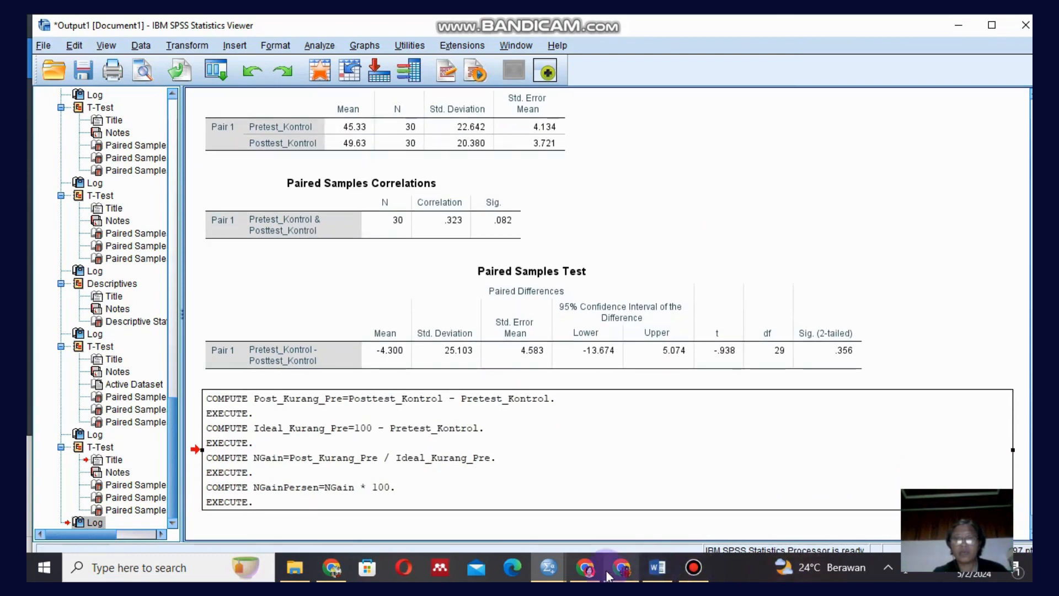
Return to the Uji Beda.sav DataSet2 data and run a Descriptives analysis on NGain and NGainPersen.
click(548, 569)
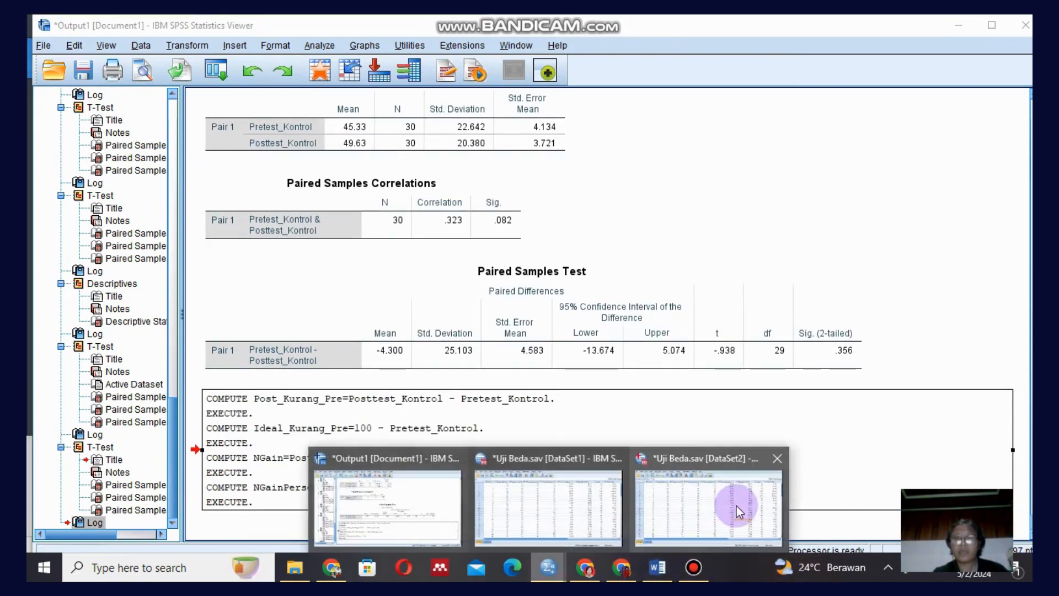
click(737, 506)
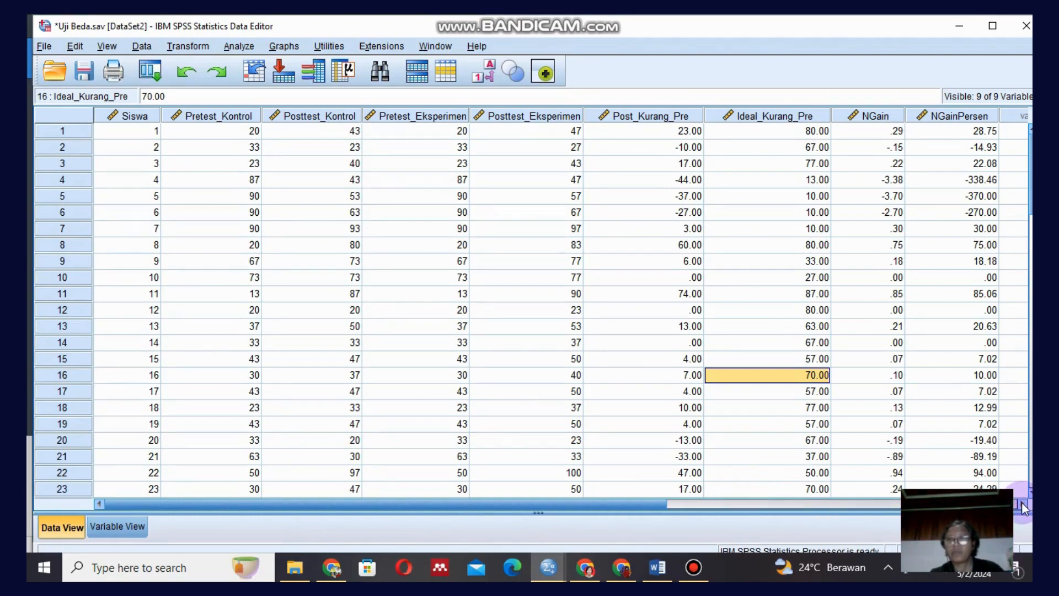
click(1032, 492)
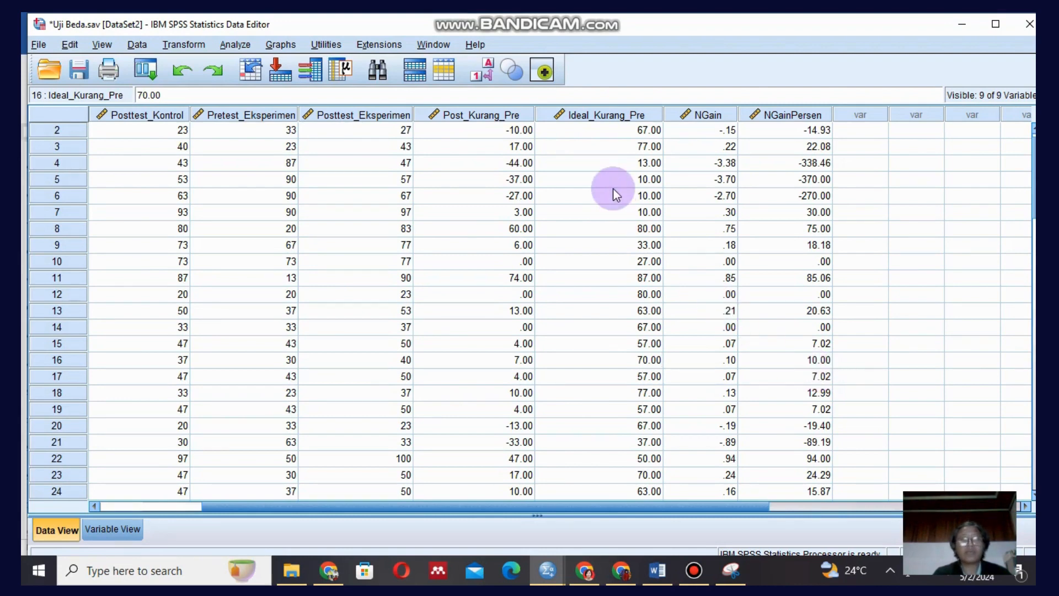
click(243, 44)
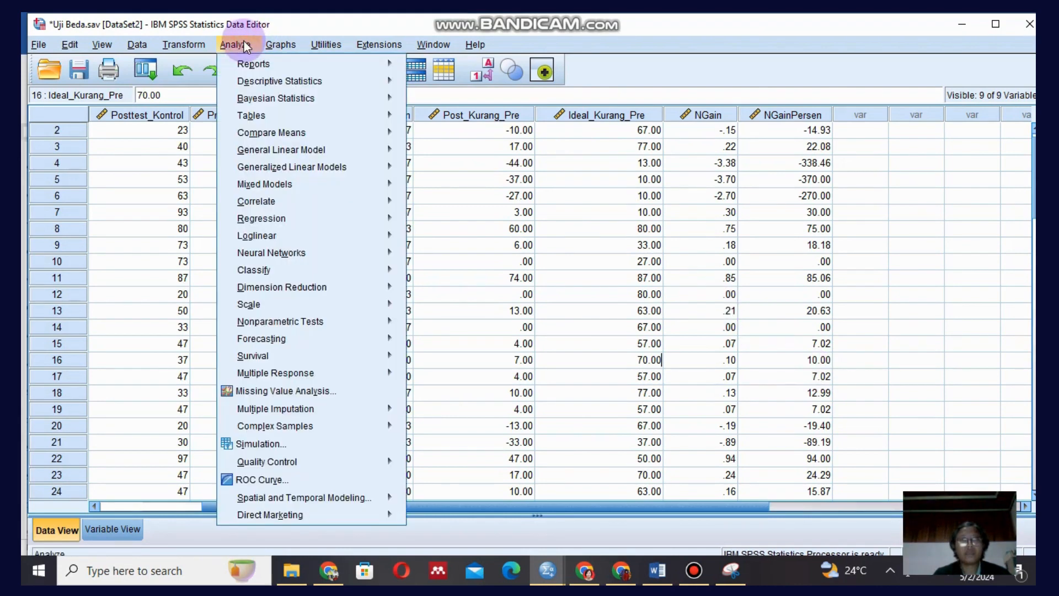
mouse_move(267, 81)
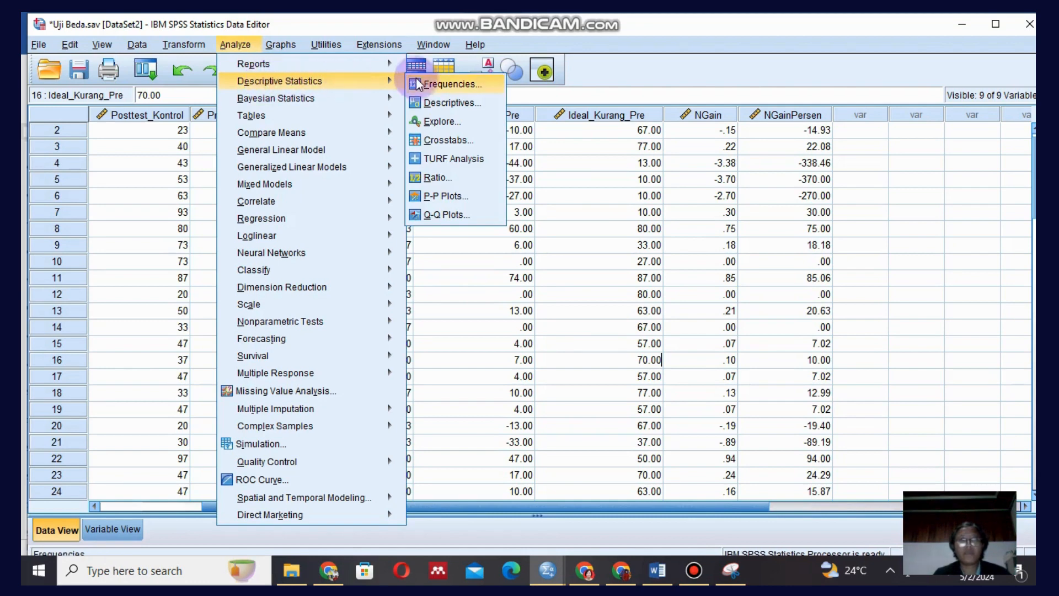
click(445, 103)
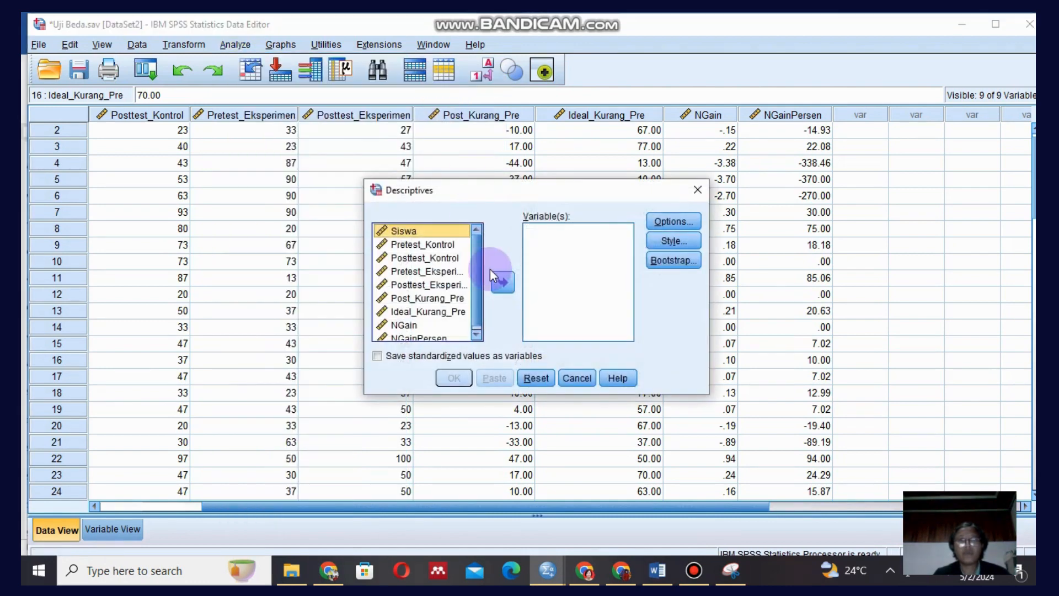
click(413, 326)
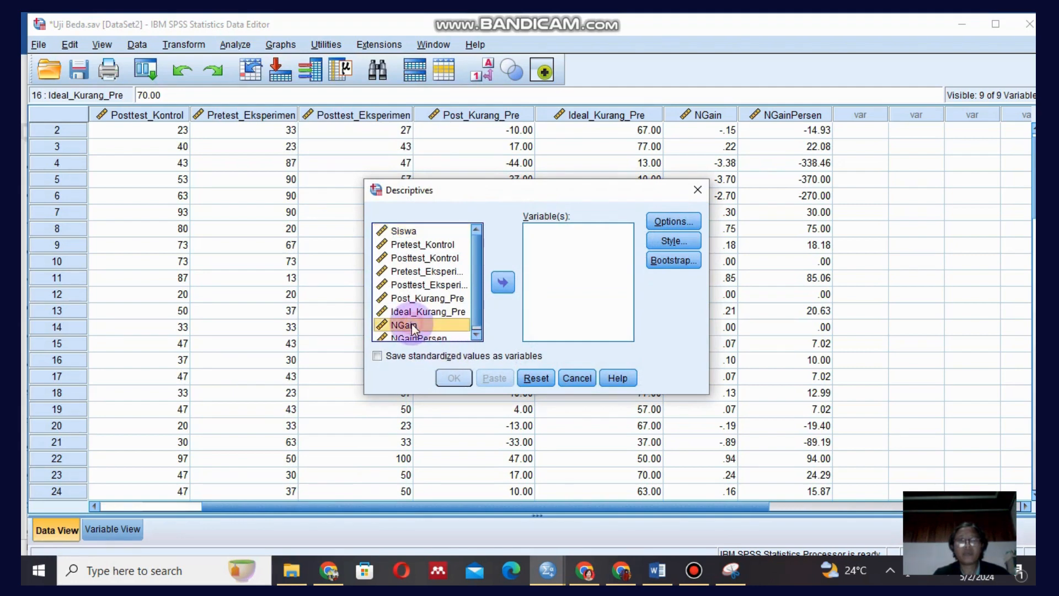
click(502, 281)
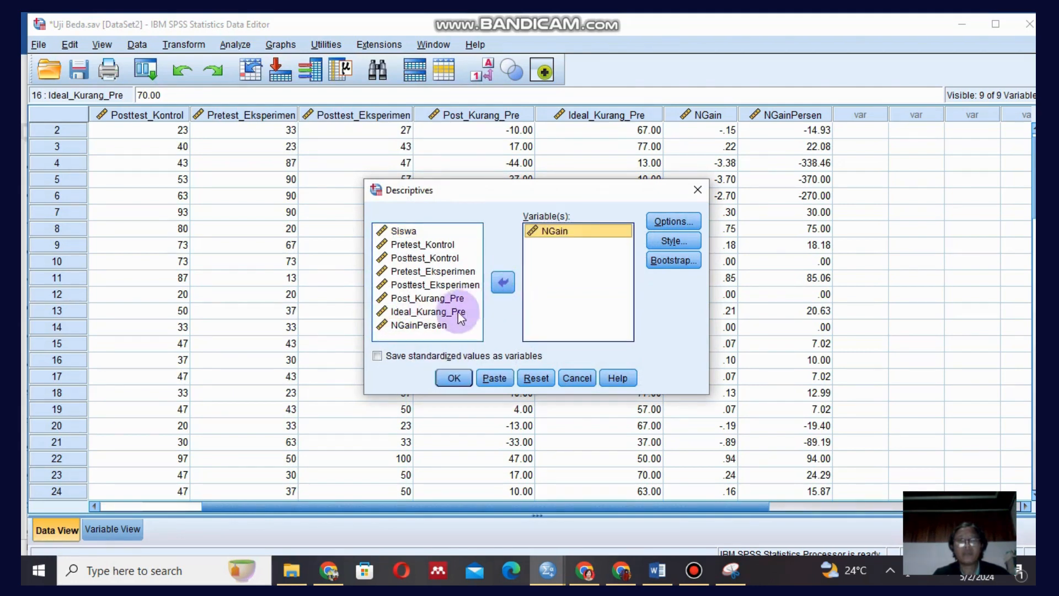
click(435, 326)
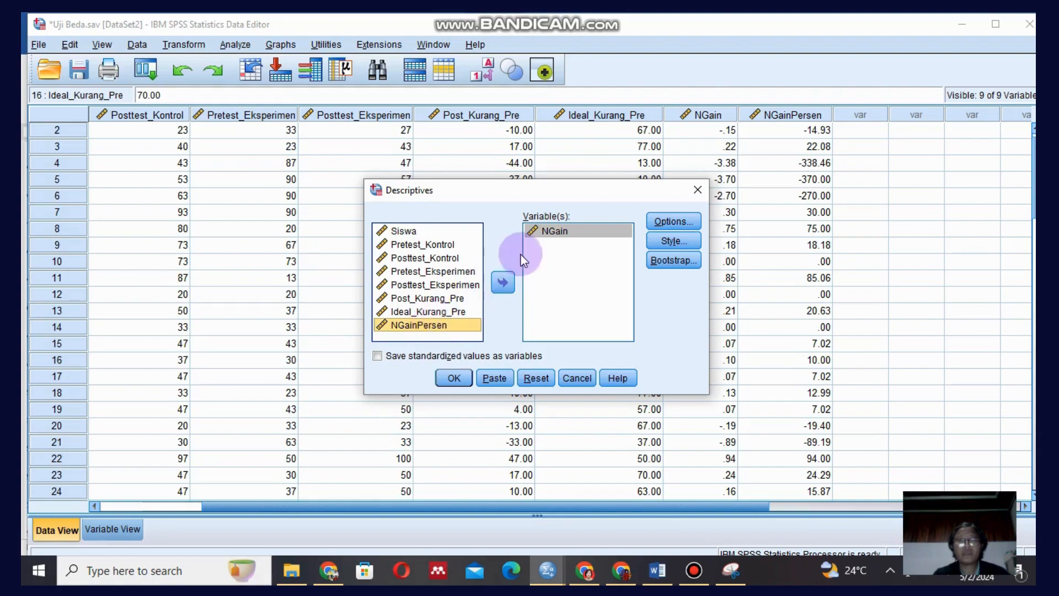
click(504, 283)
click(467, 375)
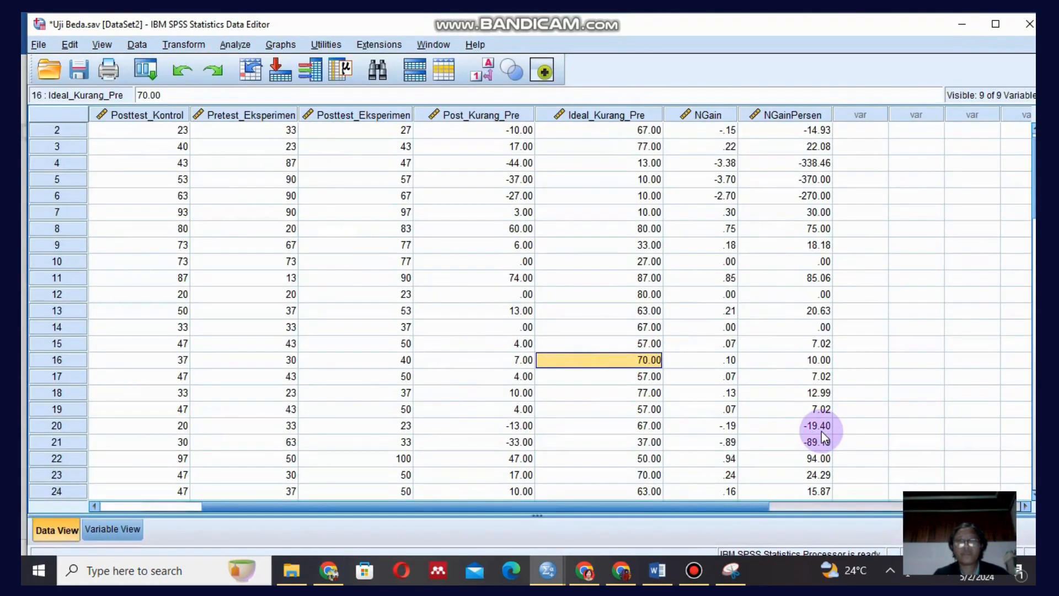
Switch to the Output1 viewer and examine the latest Descriptive Statistics table for NGain and NGainPersen.
click(545, 574)
click(405, 538)
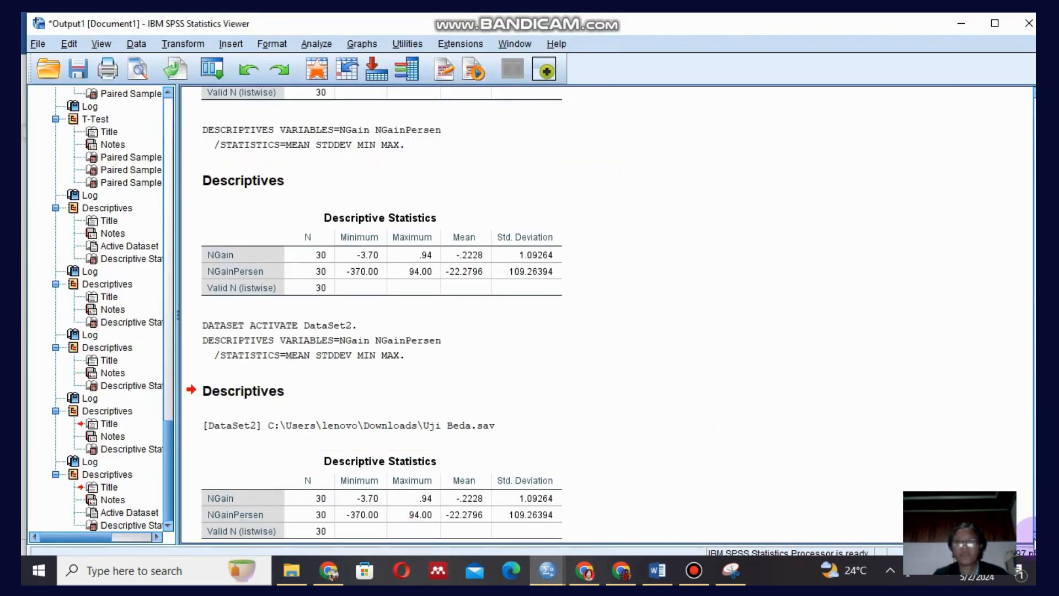
scroll(1029, 526, down, 2)
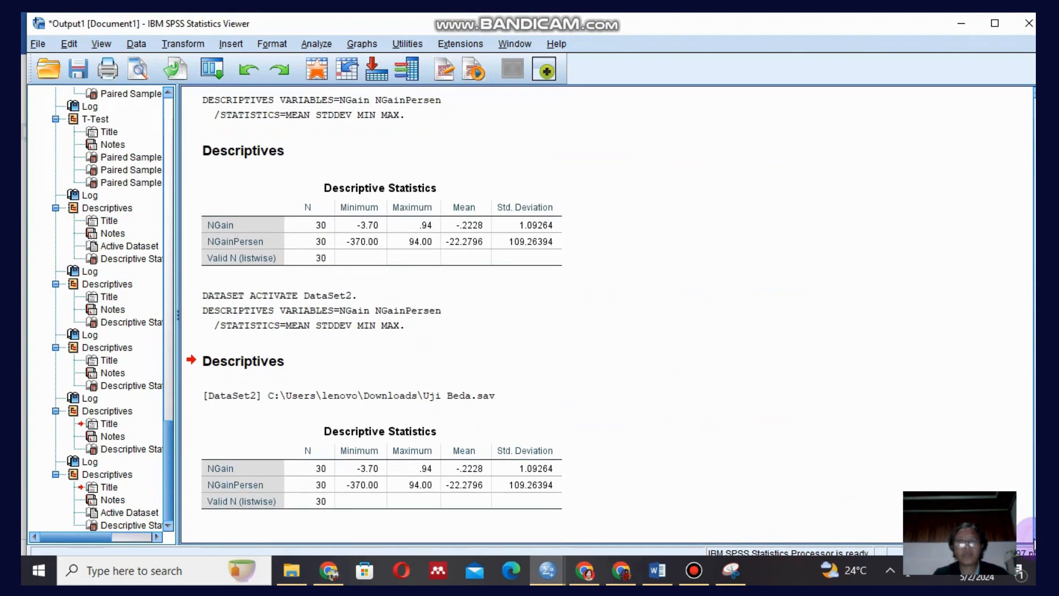
click(543, 481)
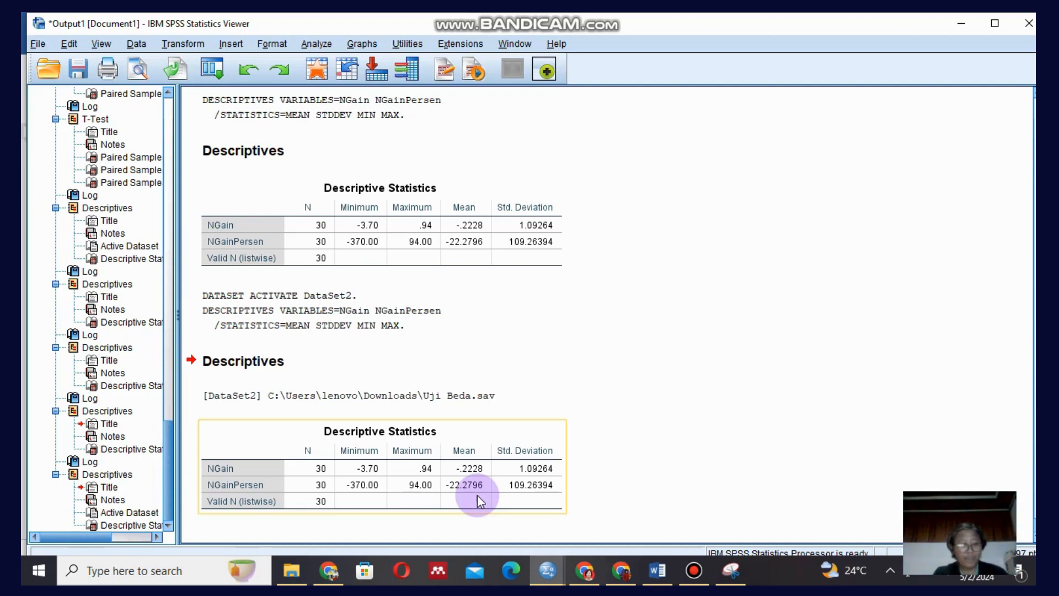
Compare the NGain and NGainPersen means in the output with the category and effectiveness tables in the Word document Rumus N gain.
click(654, 580)
click(637, 429)
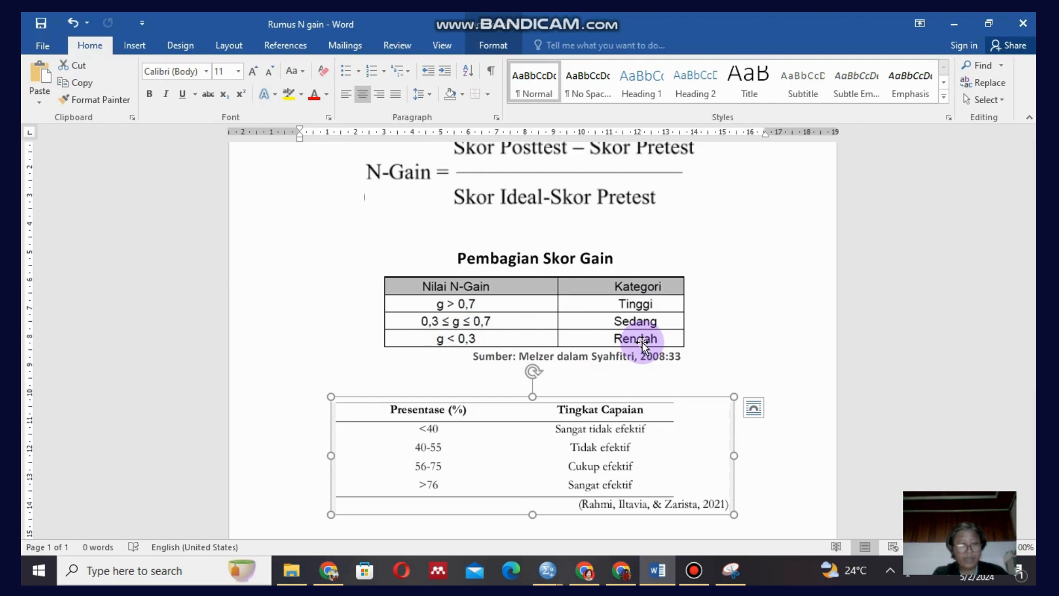
click(645, 359)
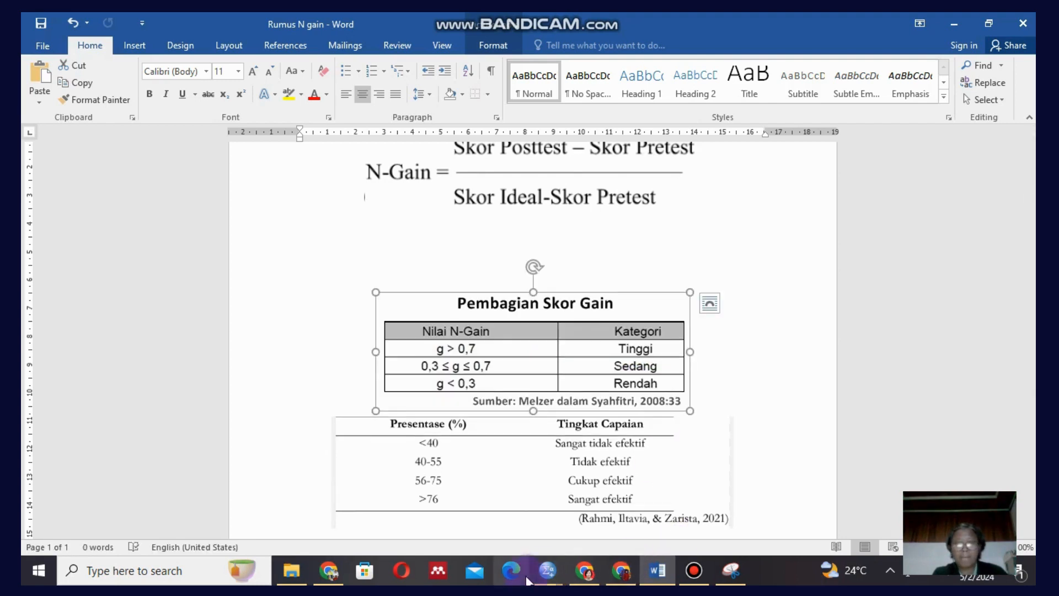
mouse_move(544, 575)
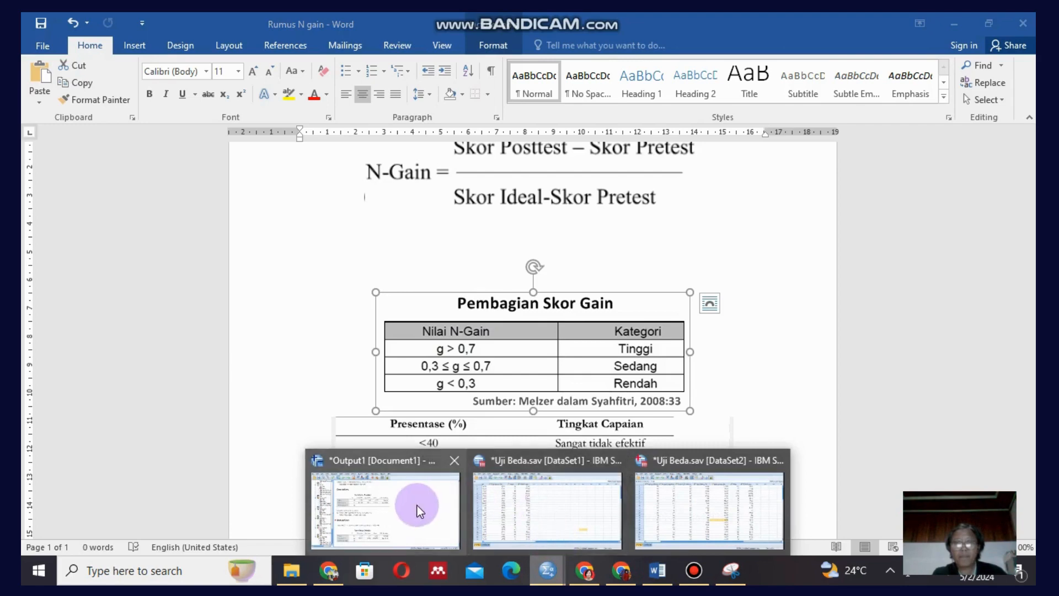
click(417, 505)
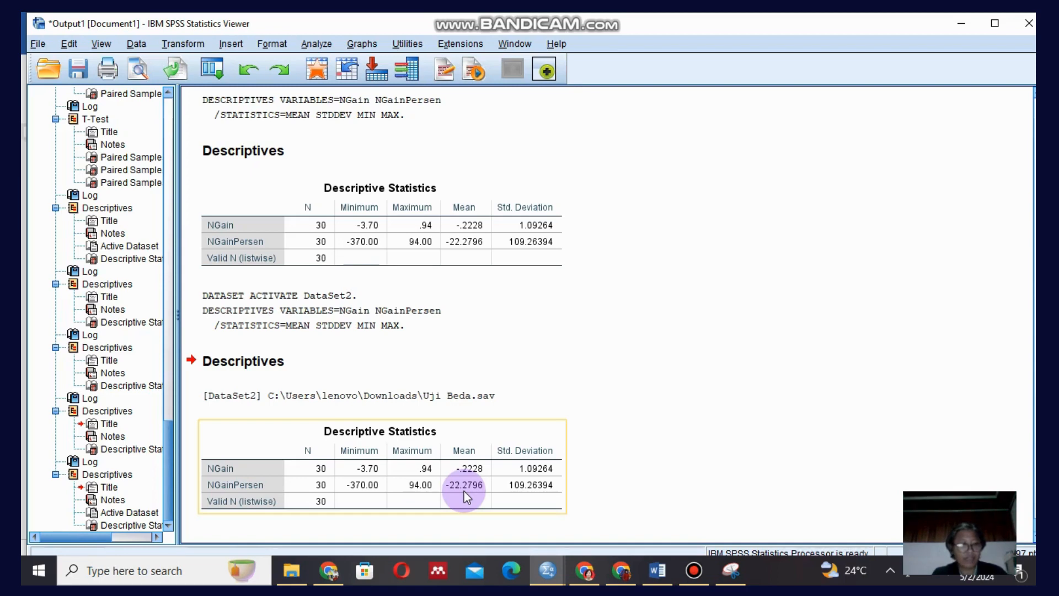
click(666, 573)
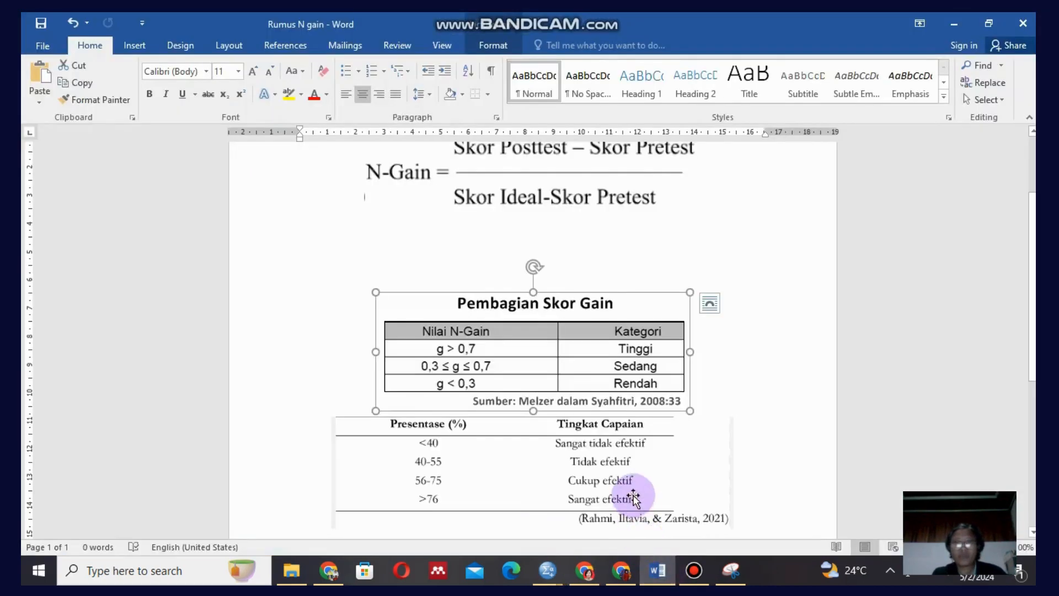